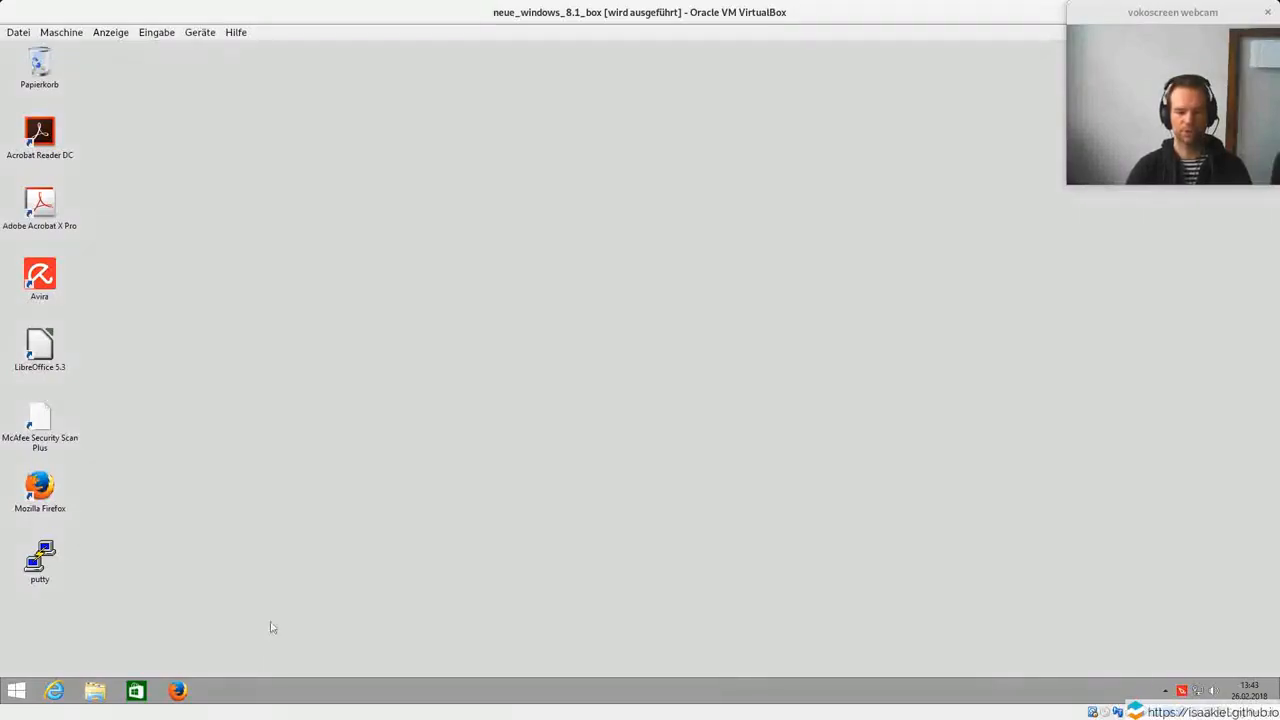
{"action": "left_click", "coordinate": [180, 690]}
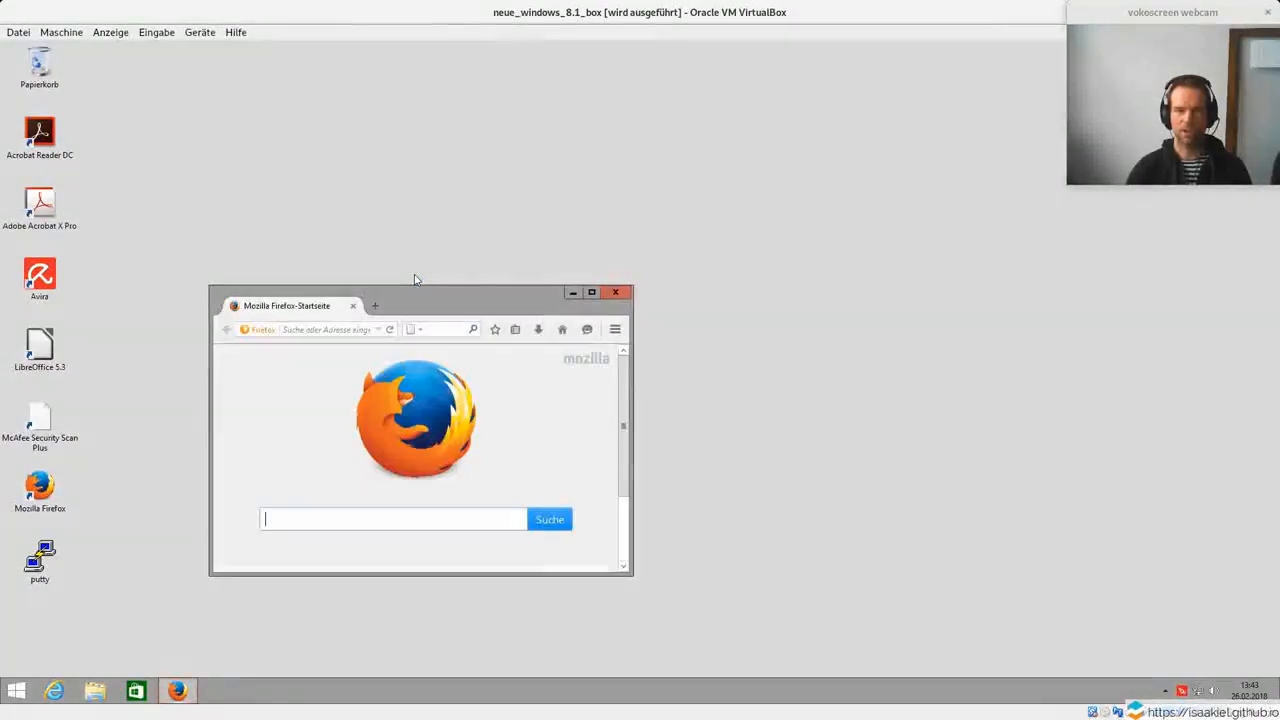
{"action": "left_click", "coordinate": [596, 292]}
{"action": "left_click", "coordinate": [629, 73]}
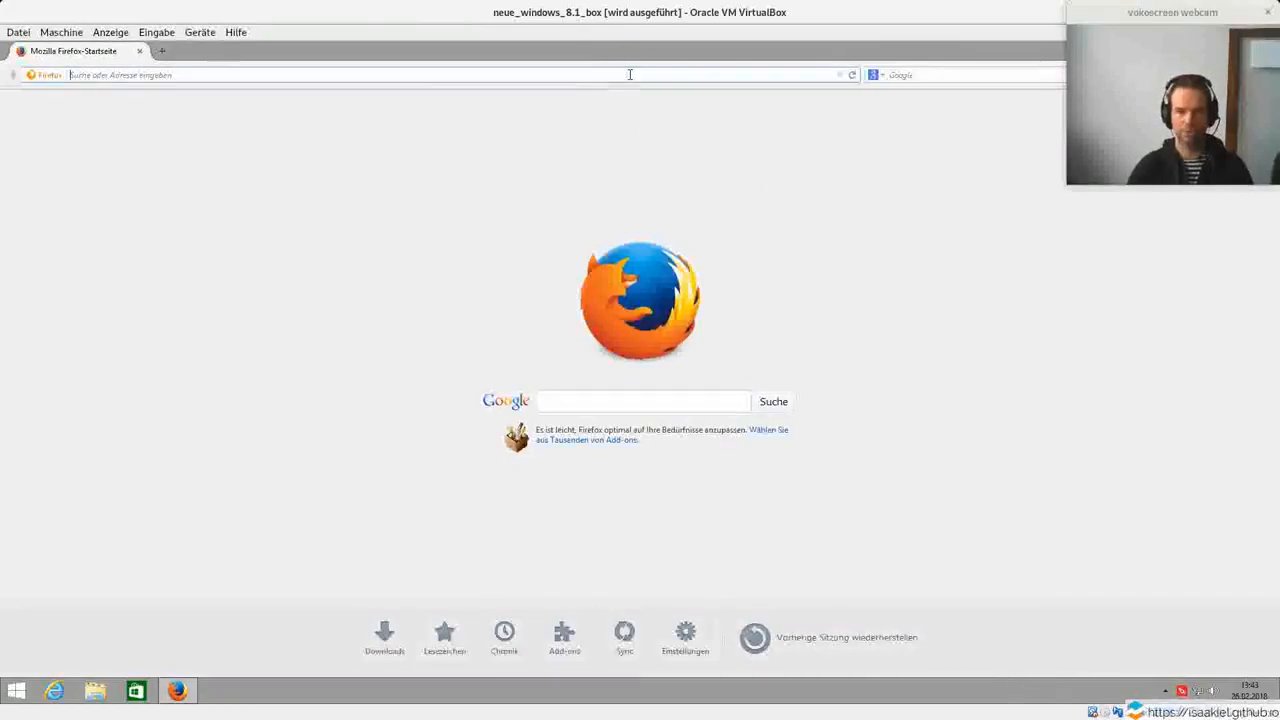
{"action": "type", "text": "www."}
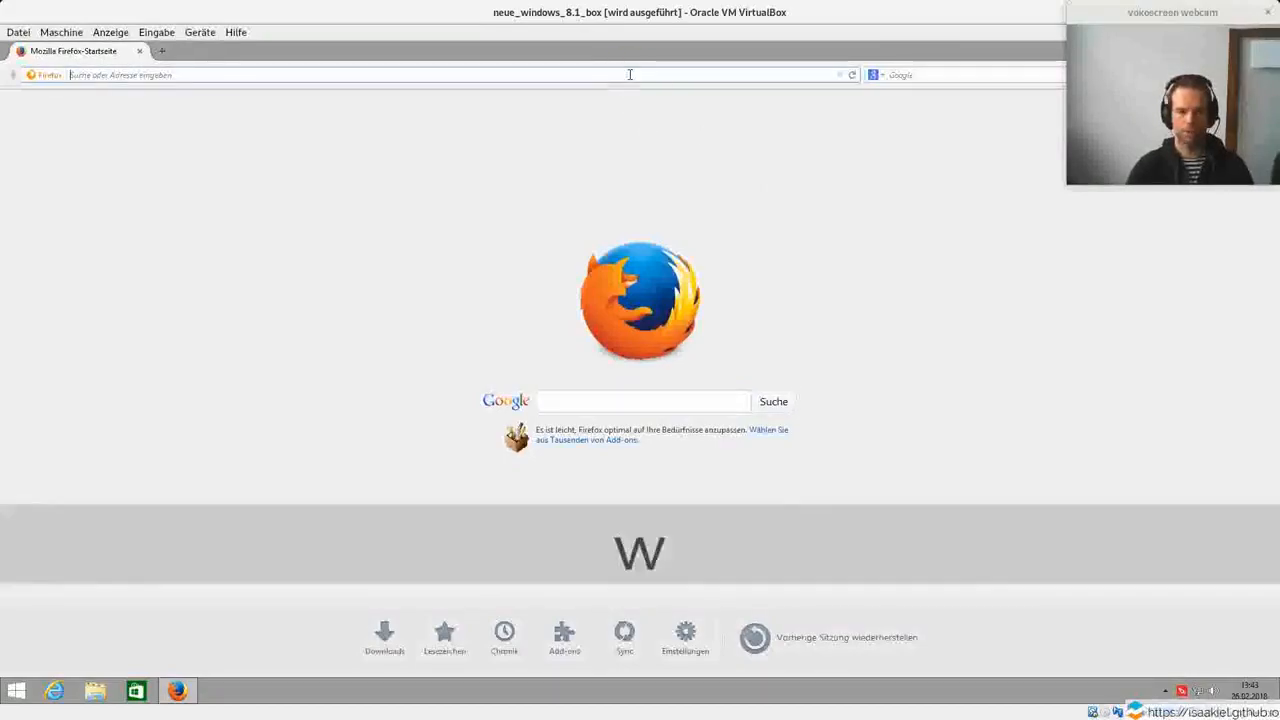
{"action": "type", "text": "r-proj"}
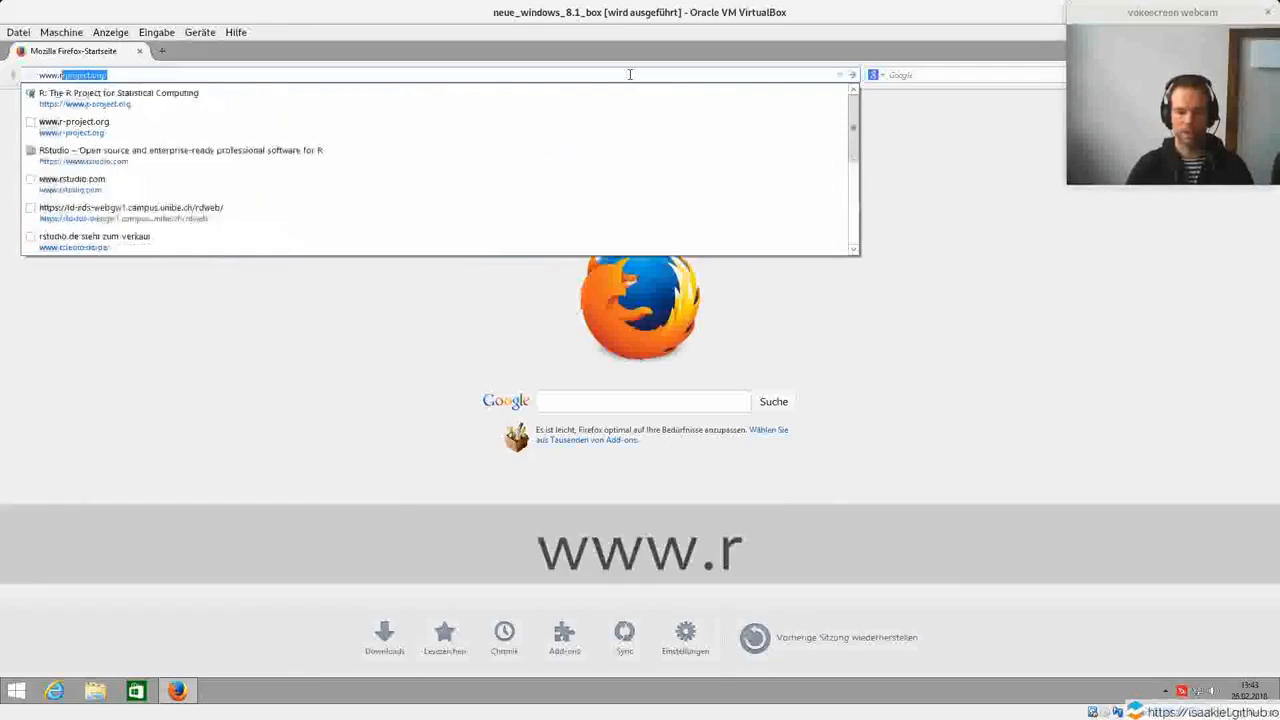
{"action": "type", "text": "ect.cor"}
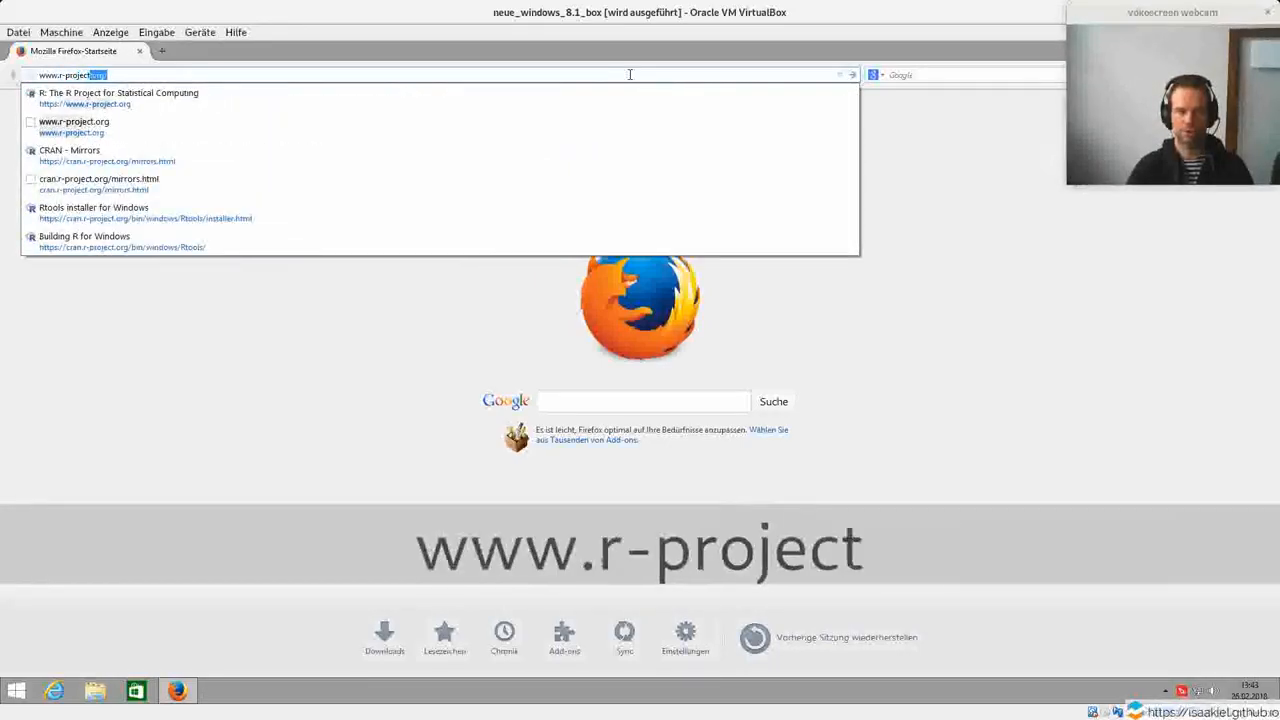
{"action": "key", "text": "BackSpace"}
{"action": "key", "text": "BackSpace"}
{"action": "key", "text": "BackSpace"}
{"action": "type", "text": "org"}
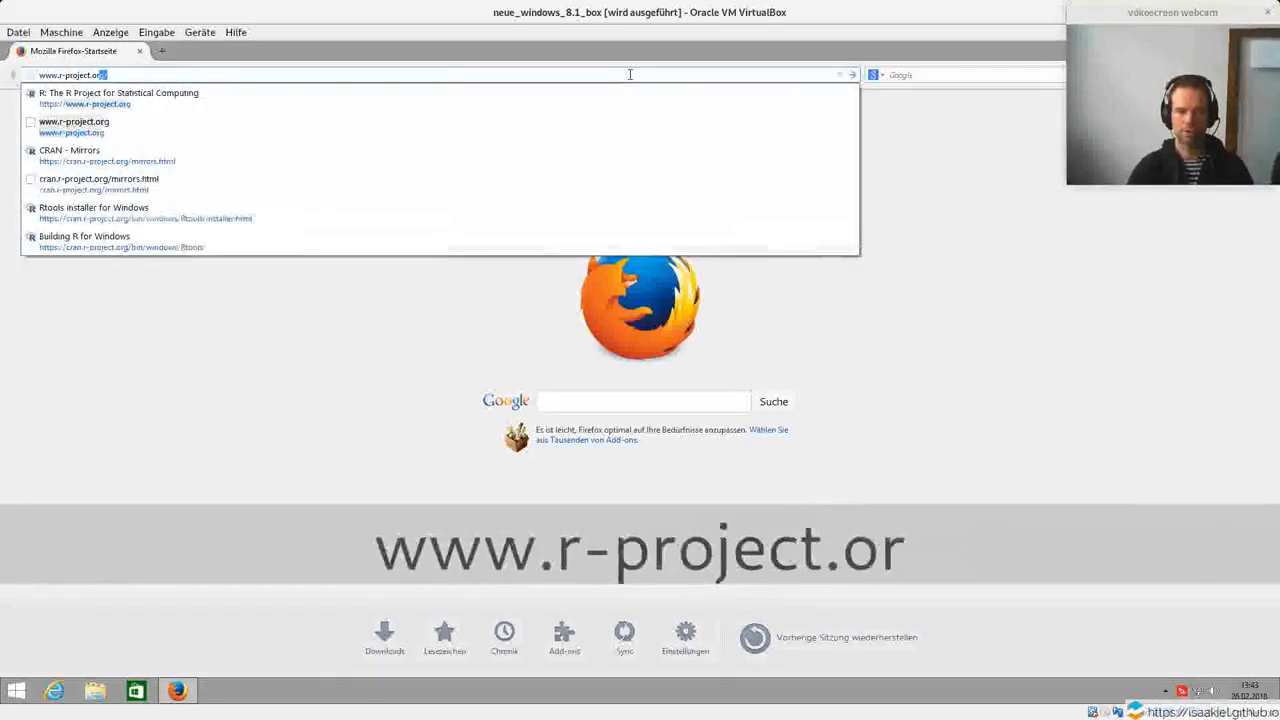
{"action": "key", "text": "Return"}
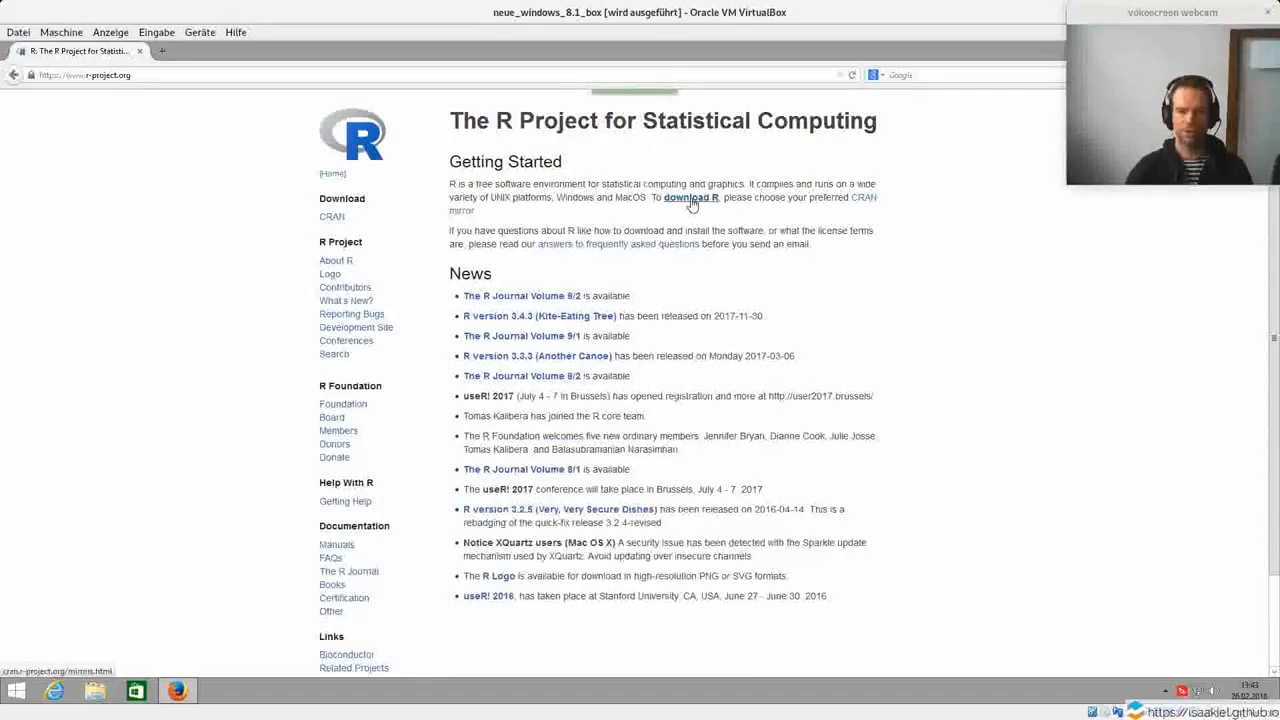
{"action": "left_click", "coordinate": [691, 199]}
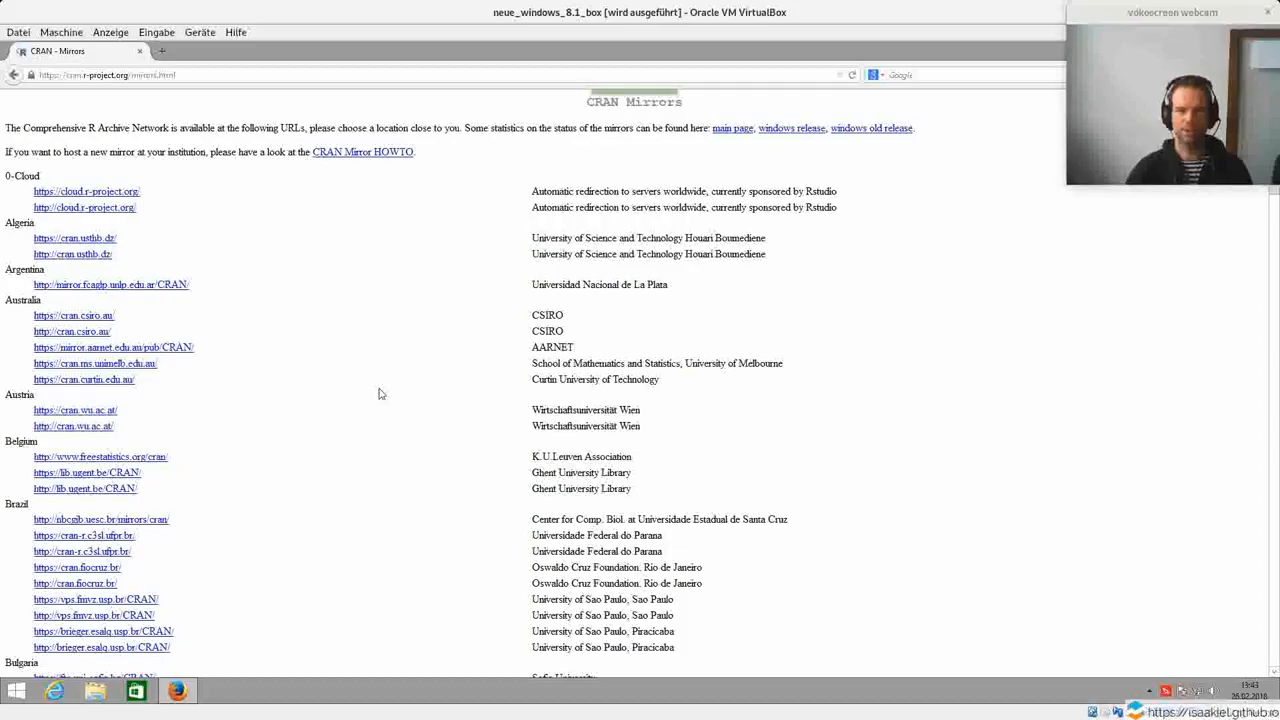
{"action": "scroll", "coordinate": [379, 393], "scroll_direction": "down", "scroll_amount": 15}
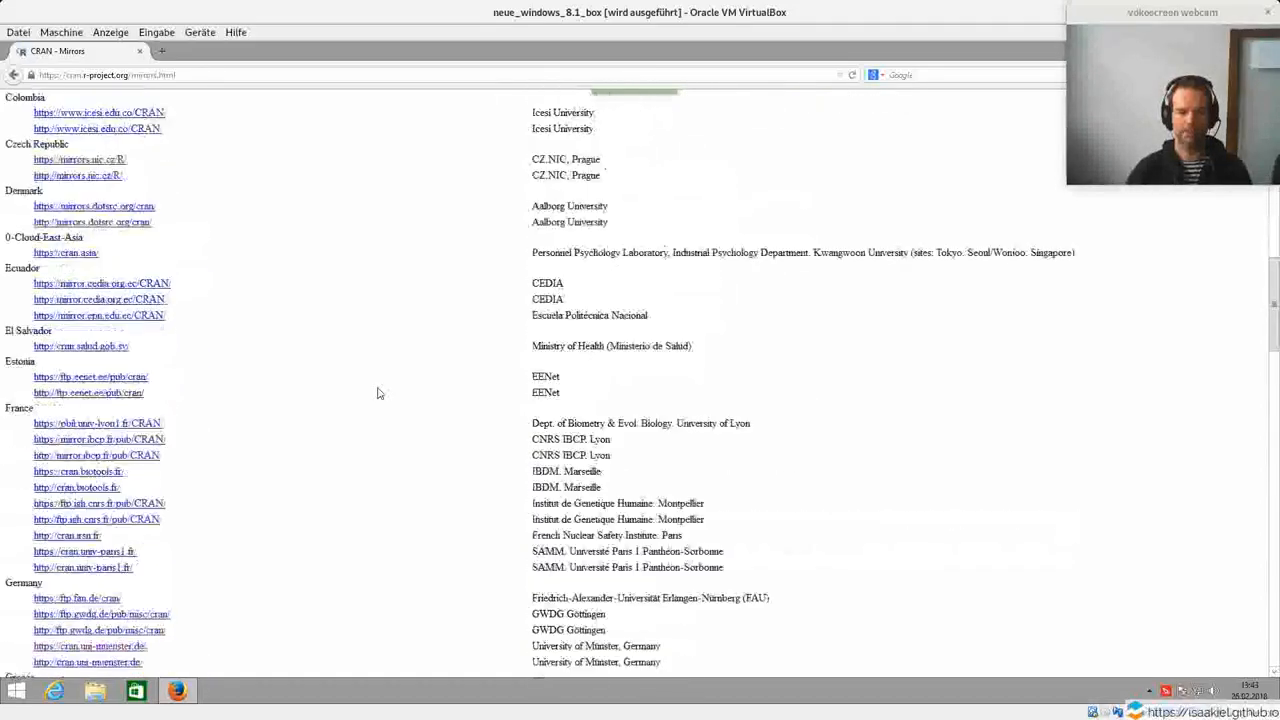
{"action": "scroll", "coordinate": [379, 393], "scroll_direction": "down", "scroll_amount": 3}
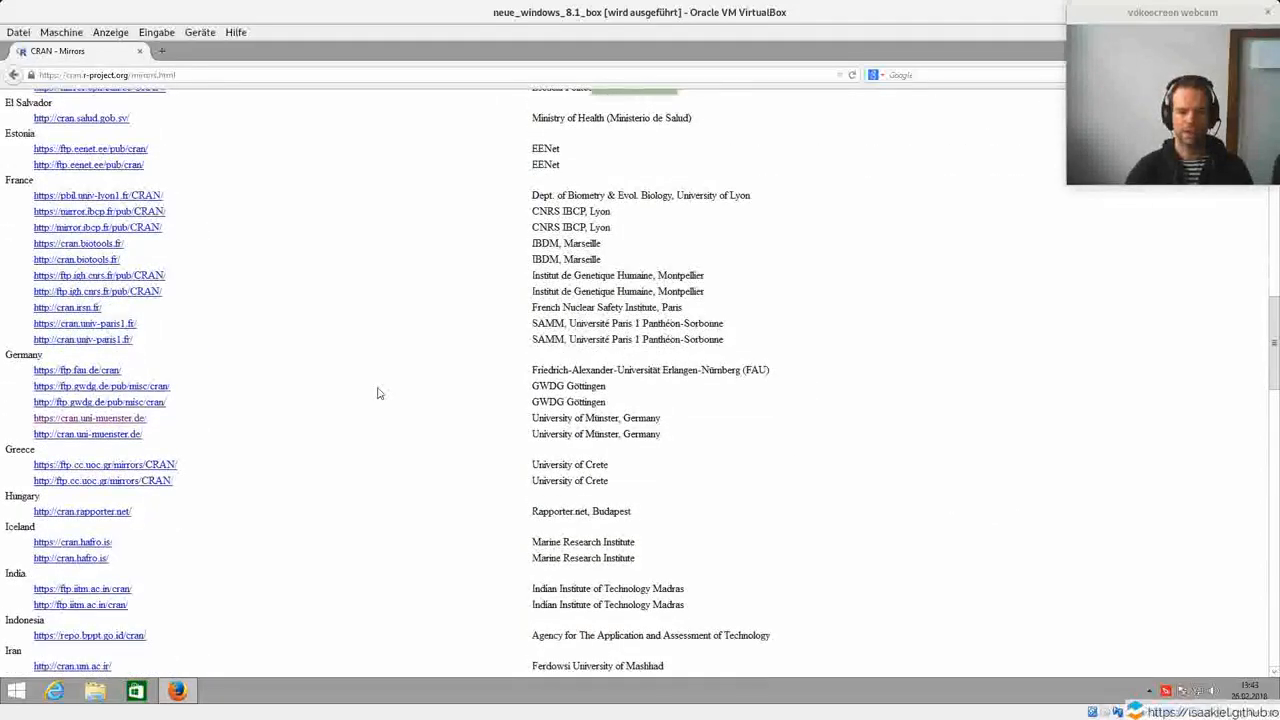
{"action": "left_click", "coordinate": [125, 420]}
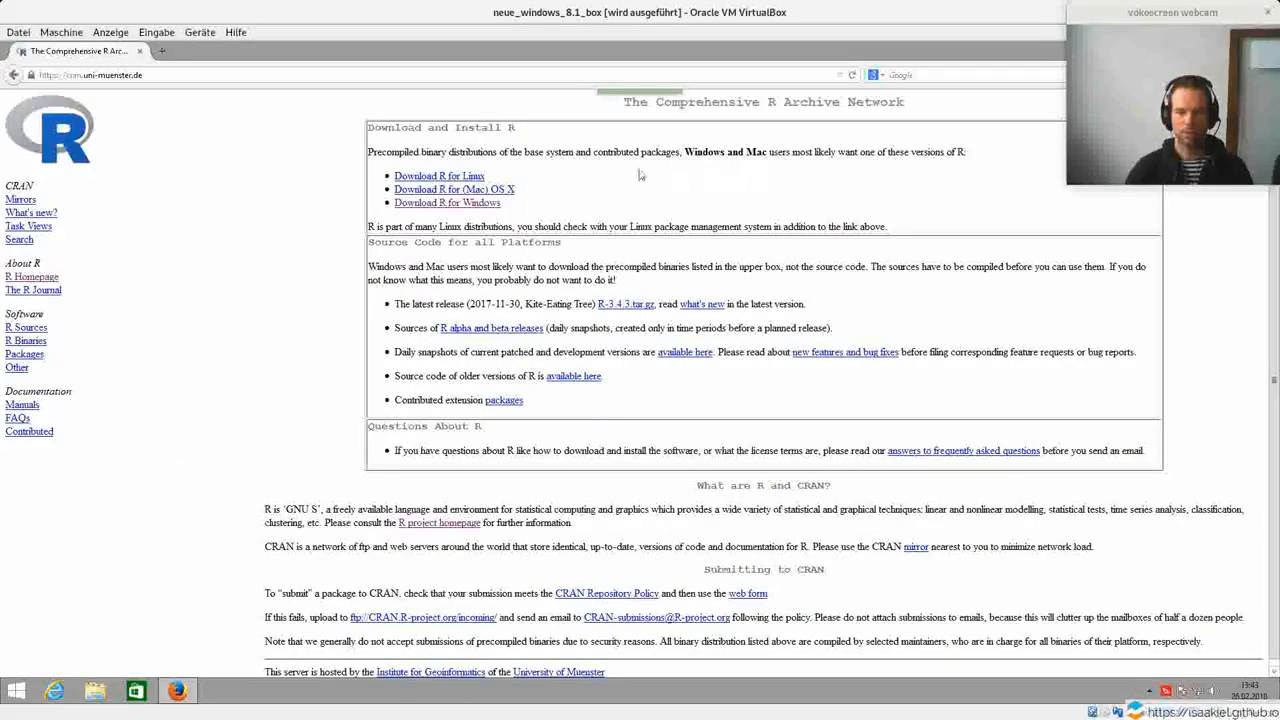
Open the base distribution page of R for Windows on the mirror.
{"action": "left_click", "coordinate": [457, 203]}
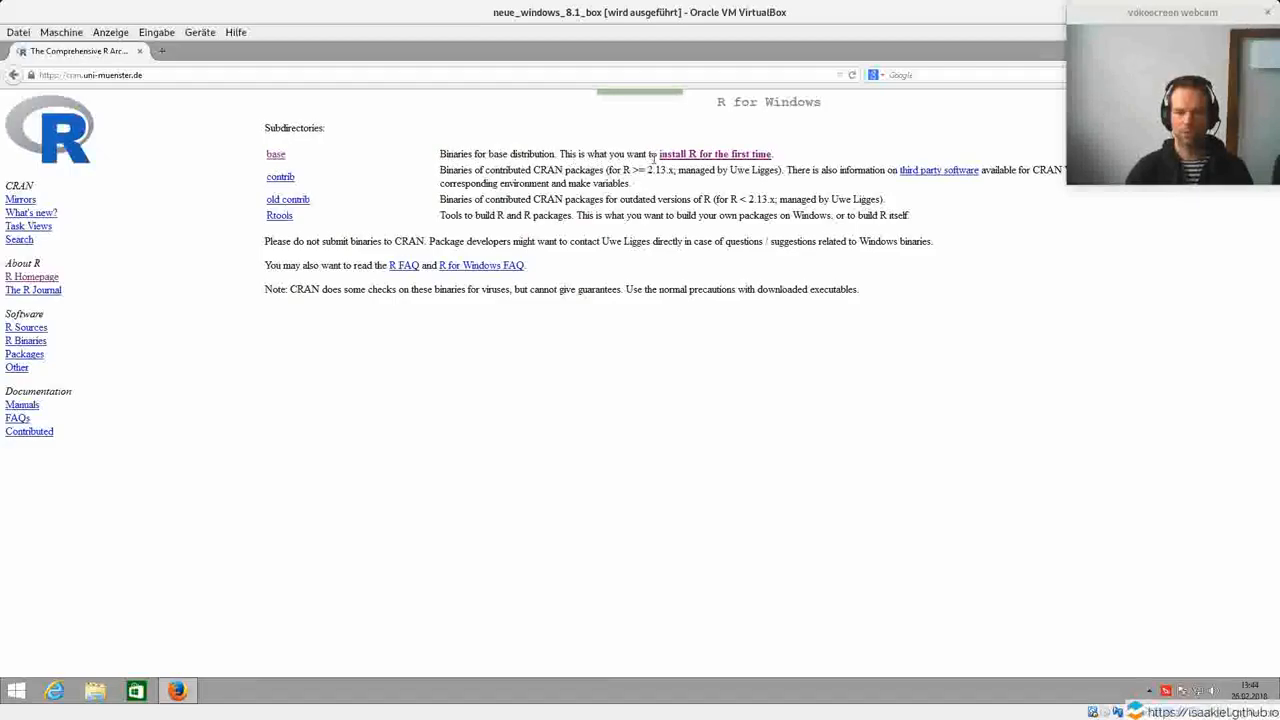
{"action": "left_click_drag", "start_coordinate": [559, 155], "coordinate": [840, 152]}
{"action": "left_click", "coordinate": [840, 152]}
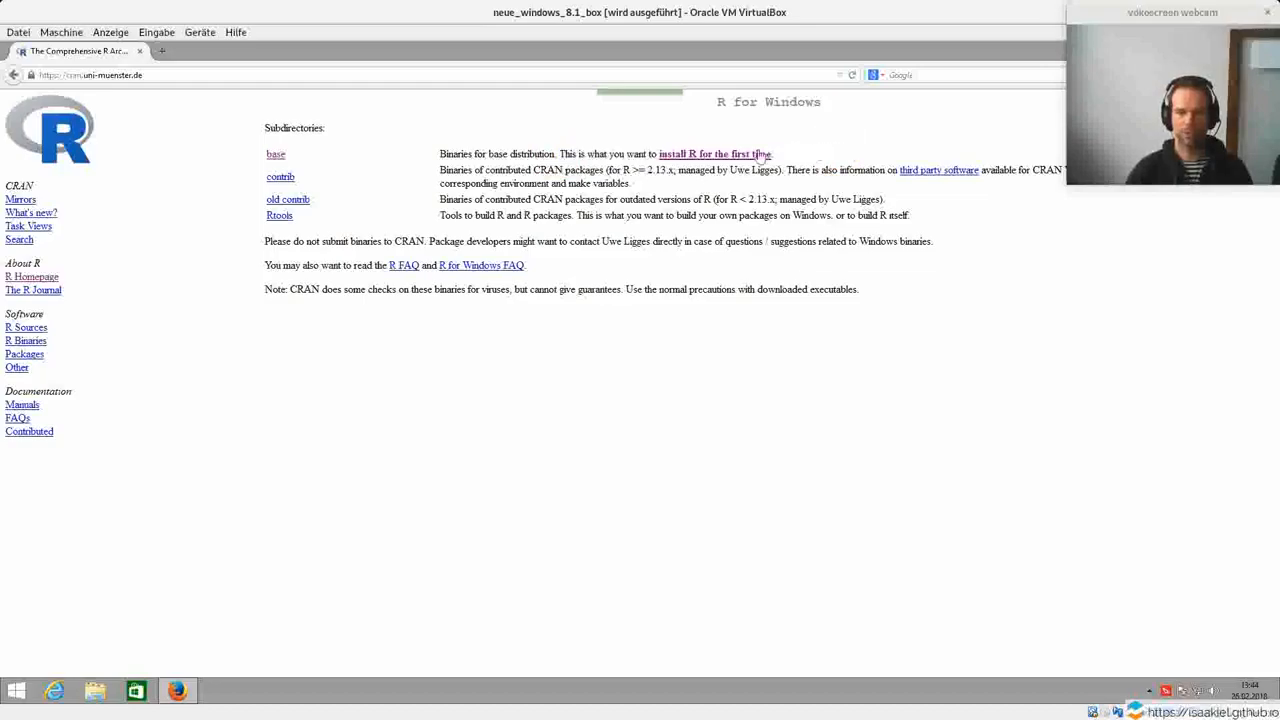
{"action": "left_click", "coordinate": [276, 157]}
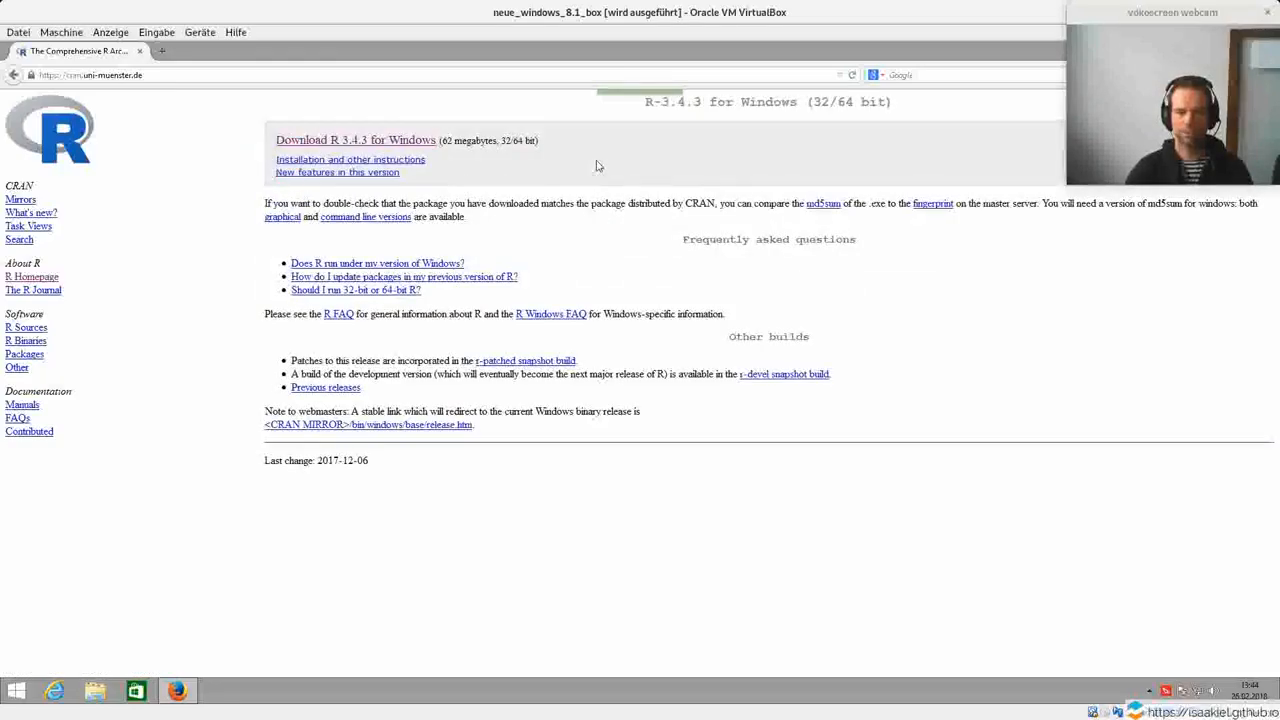
Download R 3.4.3 for Windows and save the installer R-3.4.3-win.exe.
{"action": "left_click", "coordinate": [325, 147]}
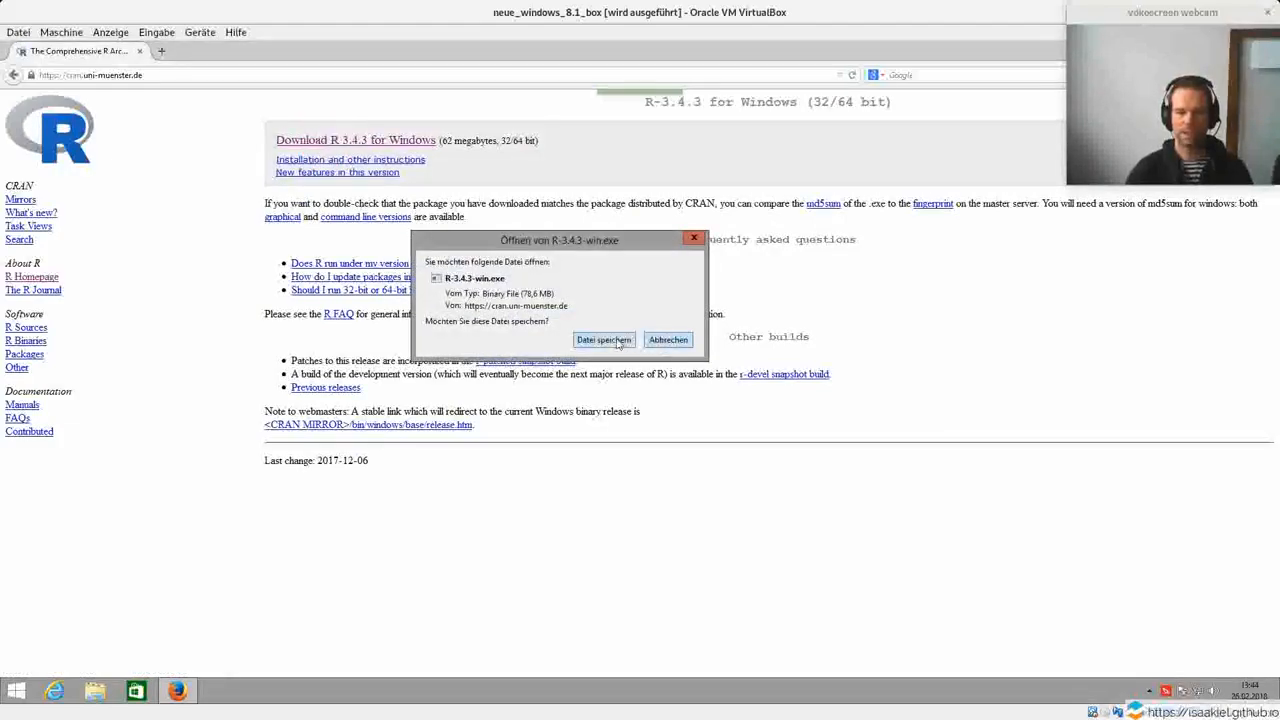
{"action": "left_click", "coordinate": [617, 342]}
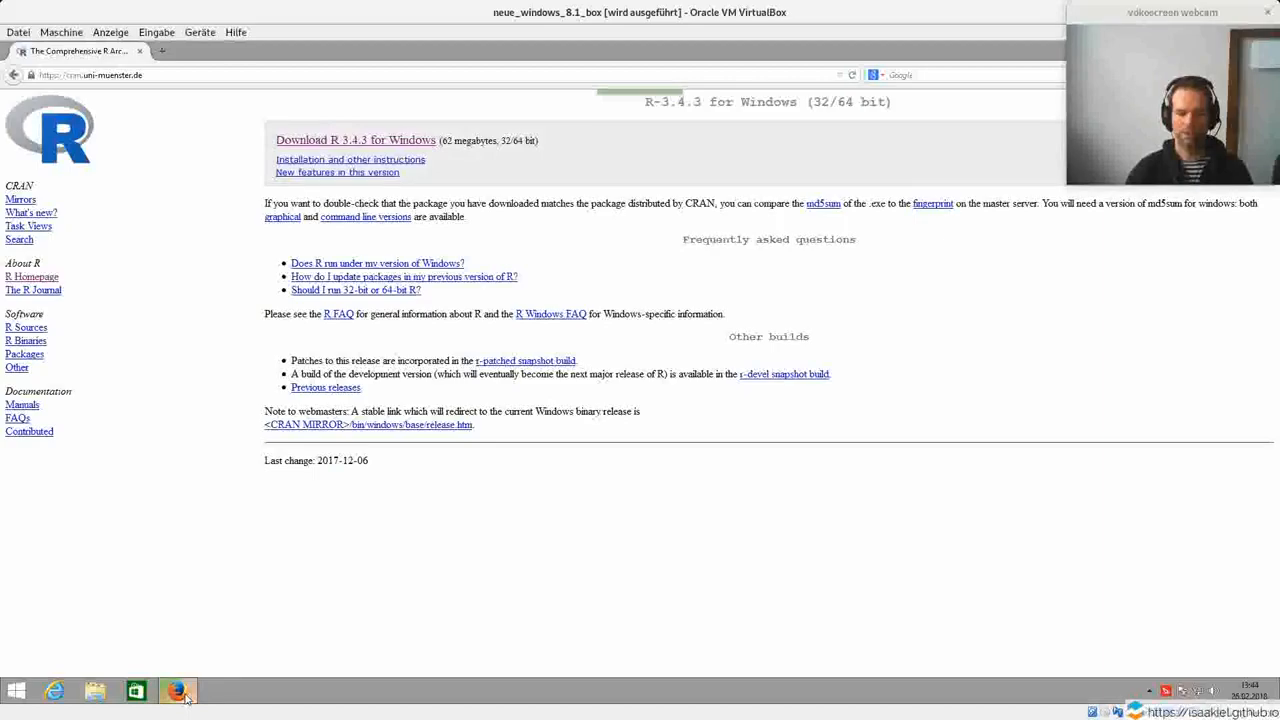
{"action": "mouse_move", "coordinate": [185, 698]}
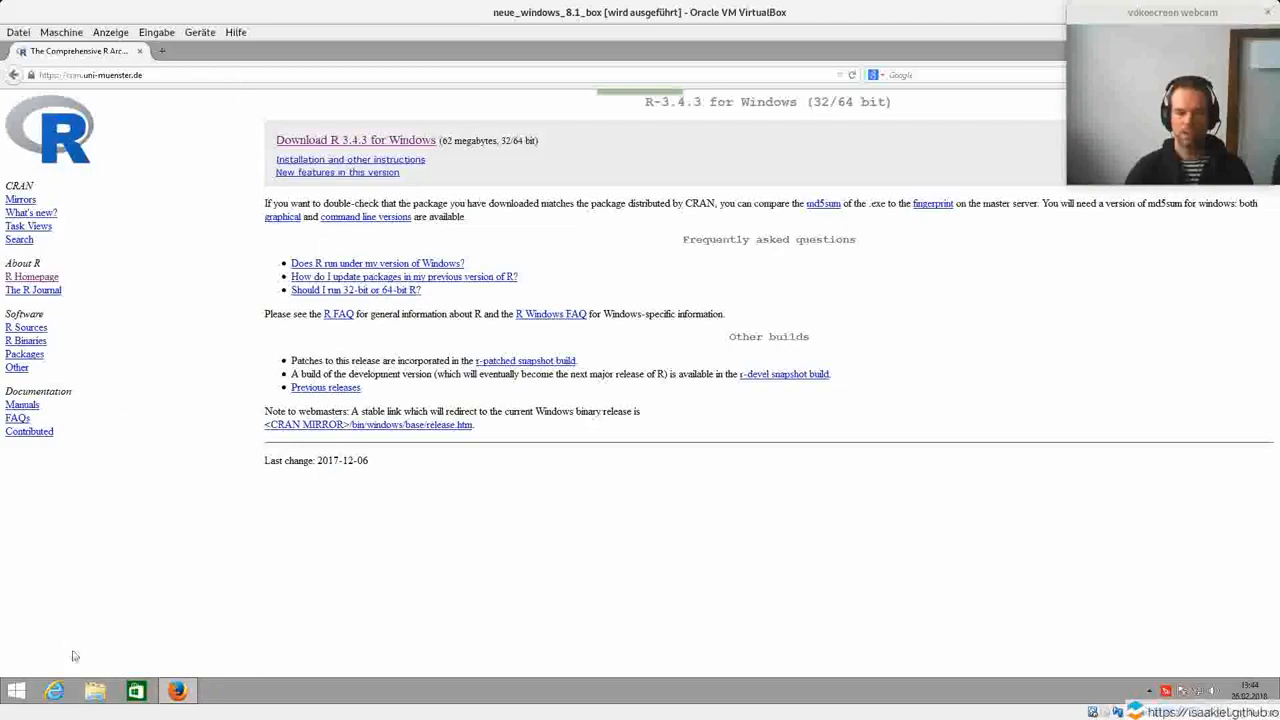
Run the R-3.4.3-win installer from the Downloads folder and allow it to make changes to the computer.
{"action": "left_click", "coordinate": [91, 697]}
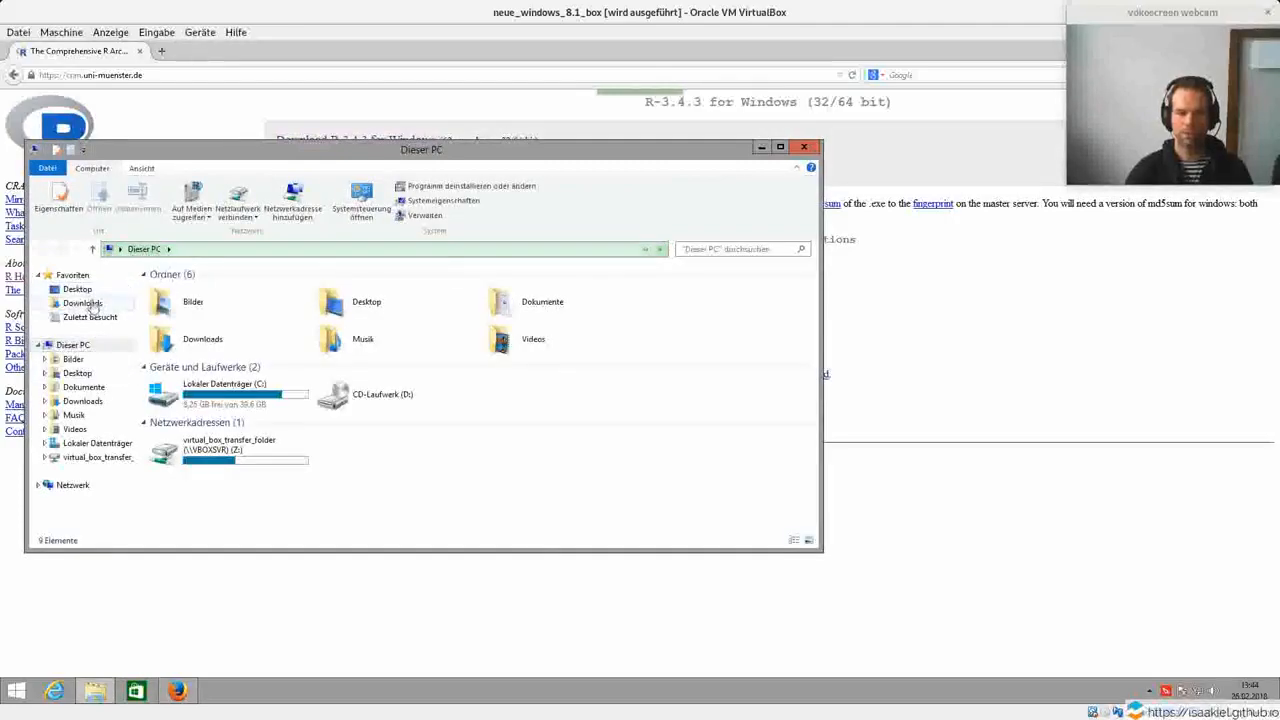
{"action": "left_click", "coordinate": [88, 303]}
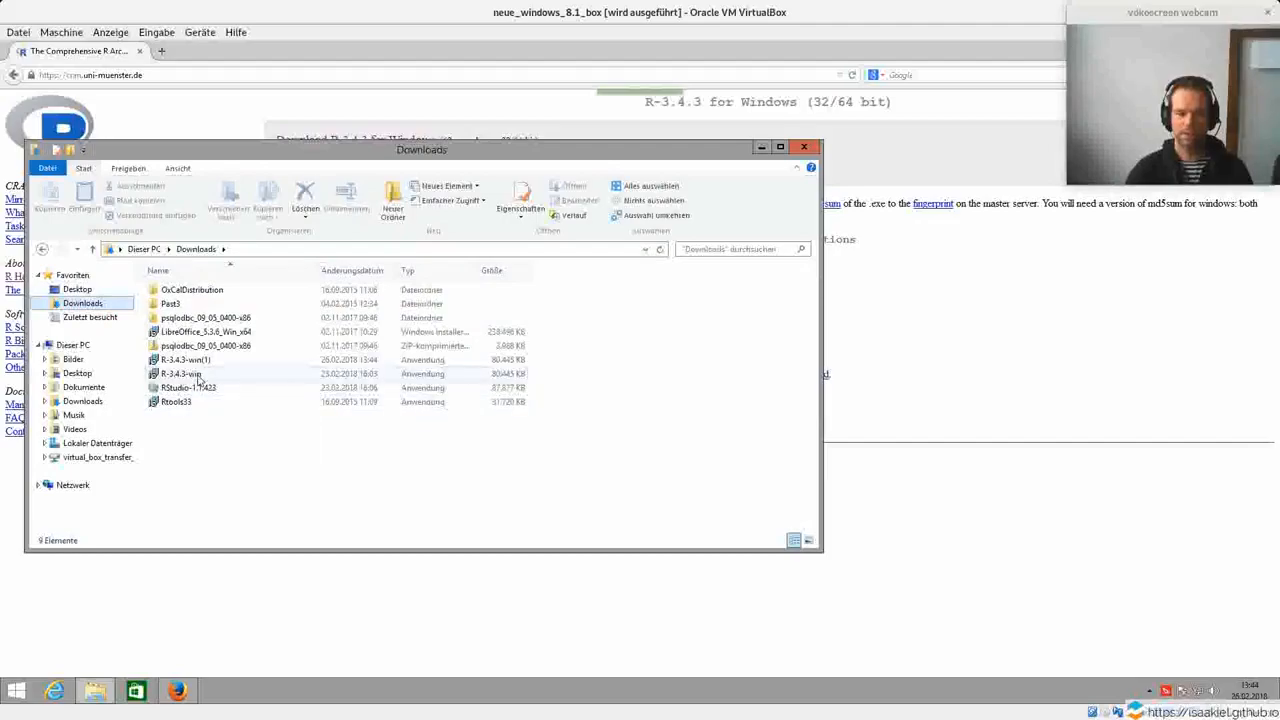
{"action": "left_click", "coordinate": [198, 376]}
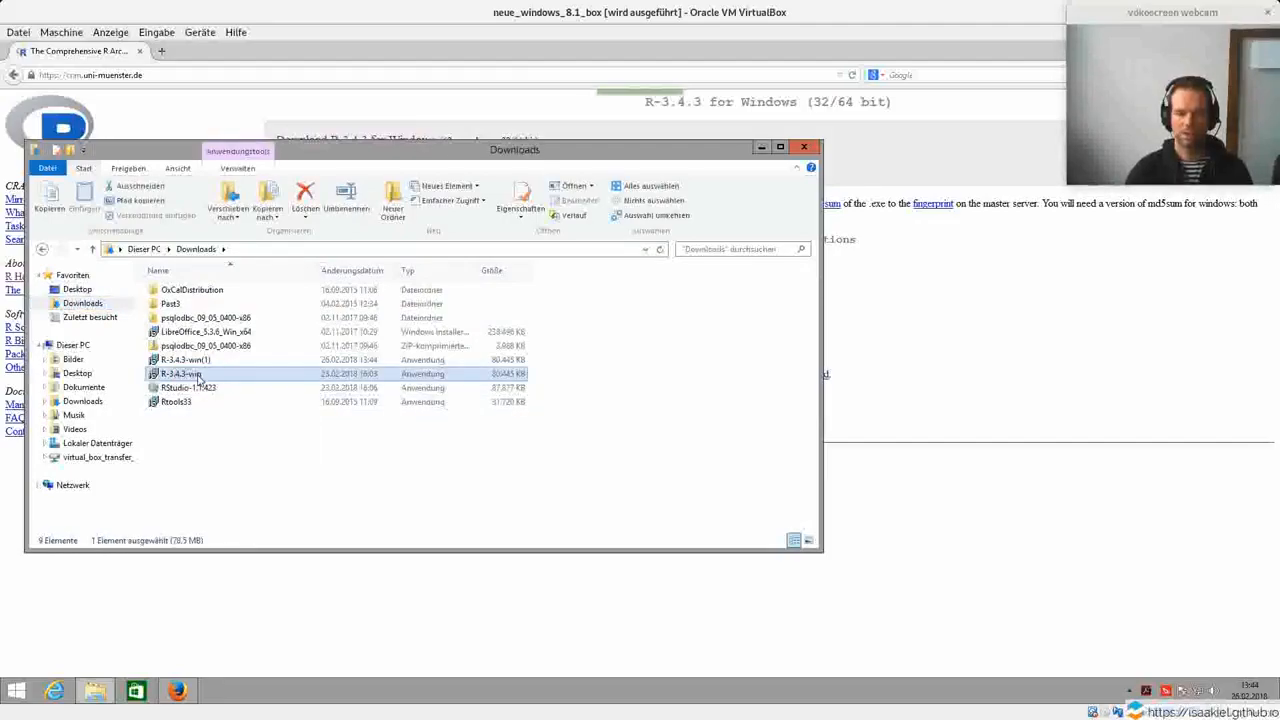
{"action": "left_click", "coordinate": [197, 378]}
{"action": "double_click", "coordinate": [198, 376]}
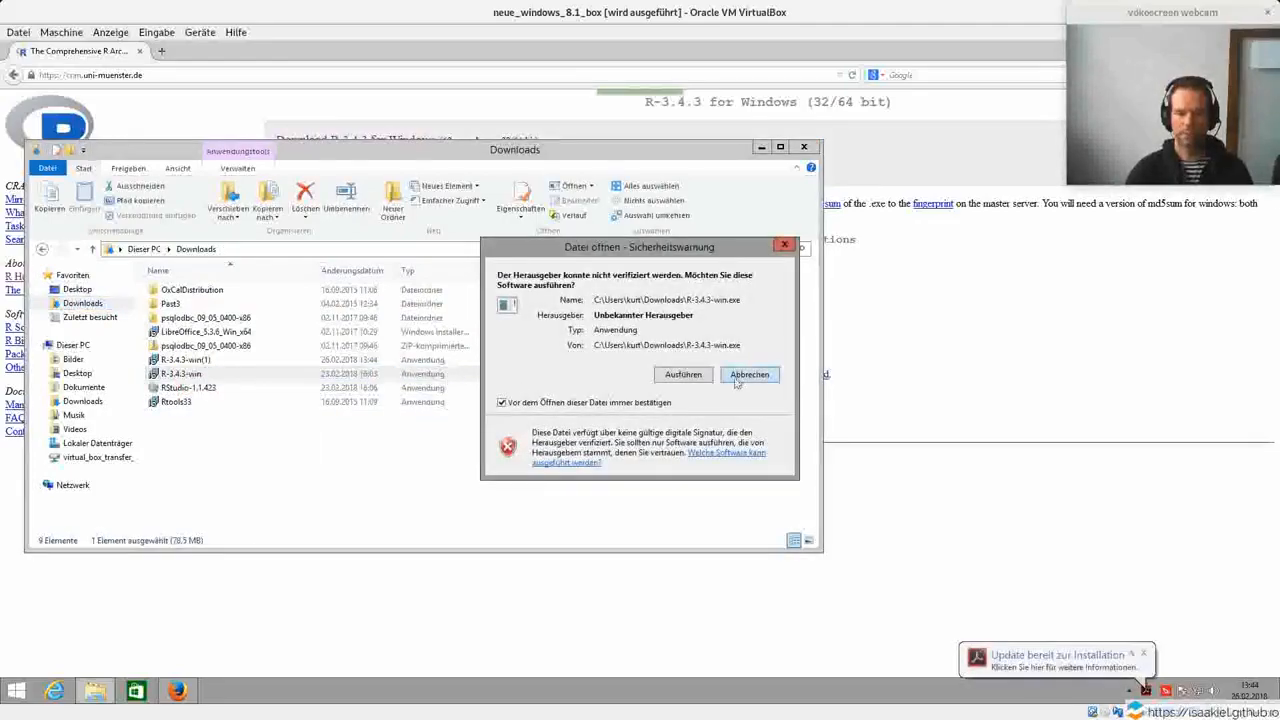
{"action": "left_click", "coordinate": [673, 376]}
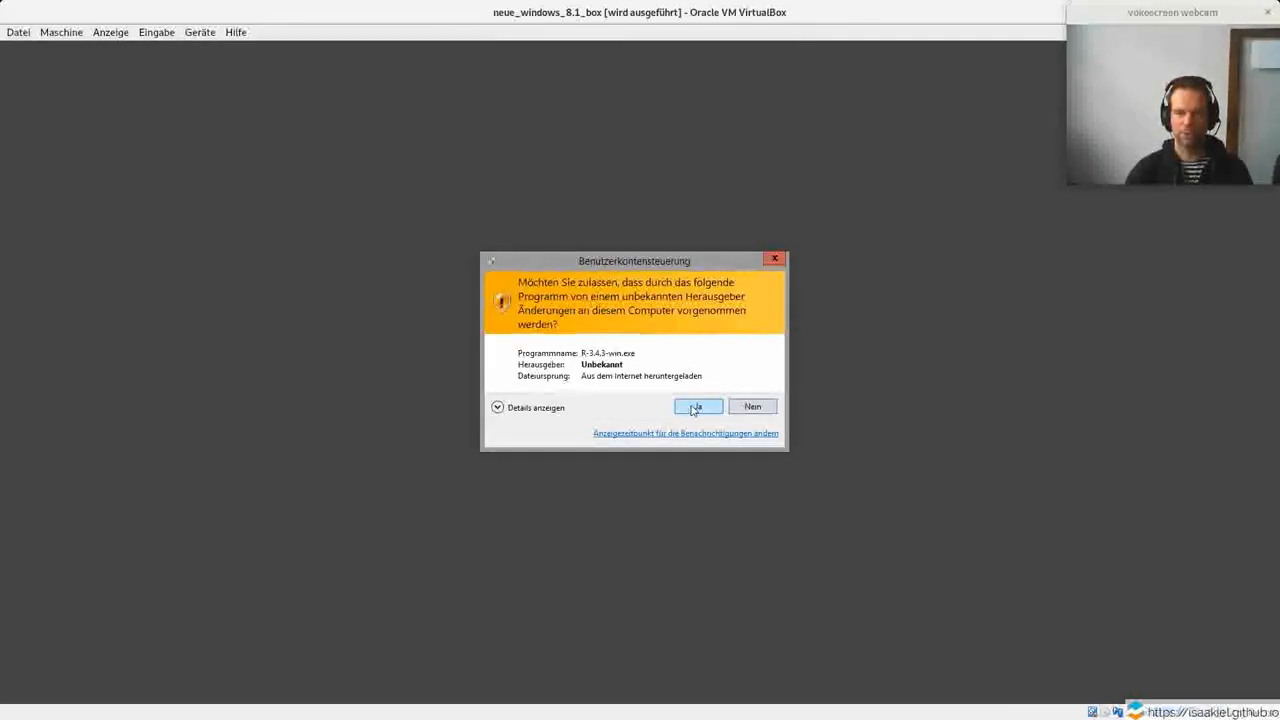
{"action": "left_click", "coordinate": [695, 408]}
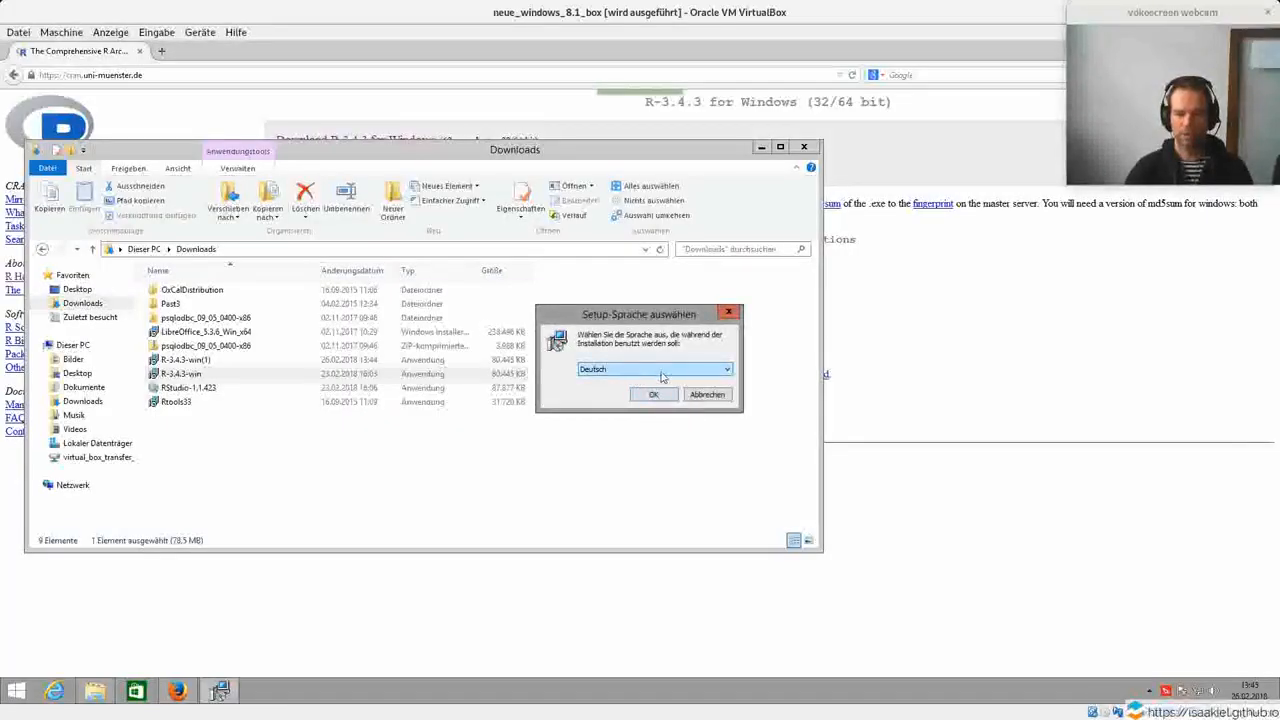
Choose English as the setup language and start the R setup wizard.
{"action": "left_click", "coordinate": [656, 373]}
{"action": "left_click", "coordinate": [651, 391]}
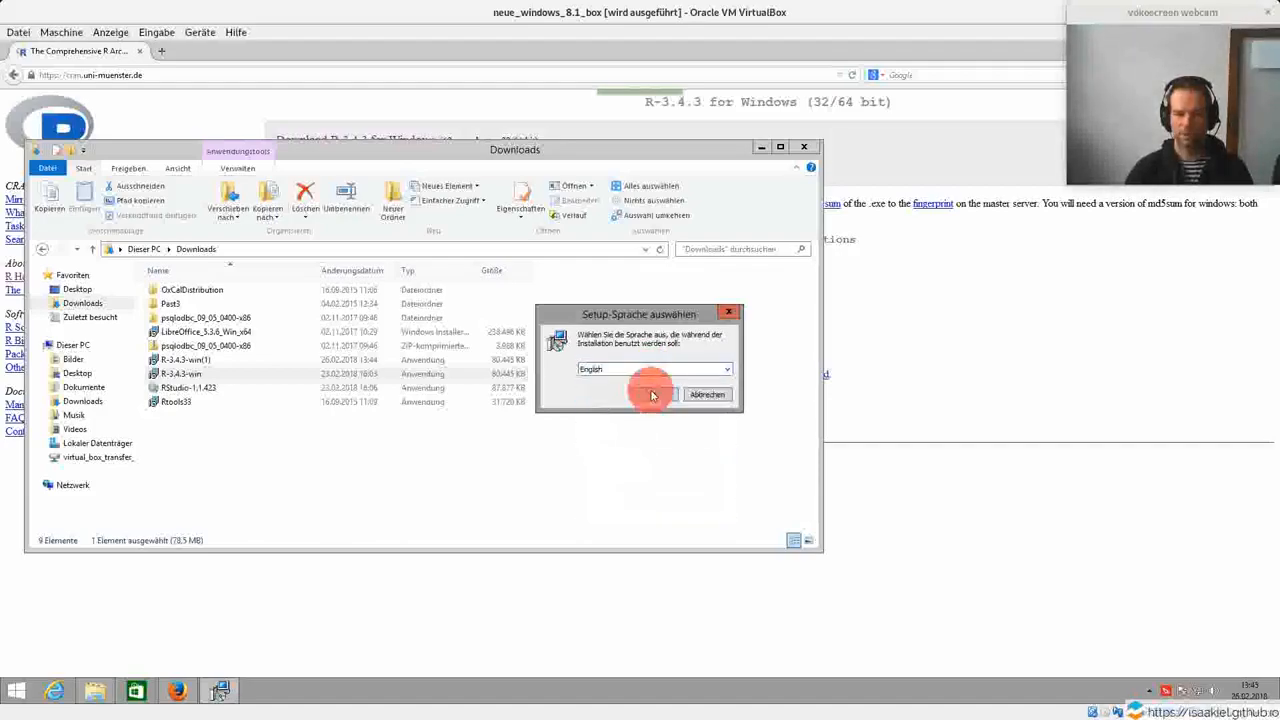
{"action": "left_click", "coordinate": [651, 395]}
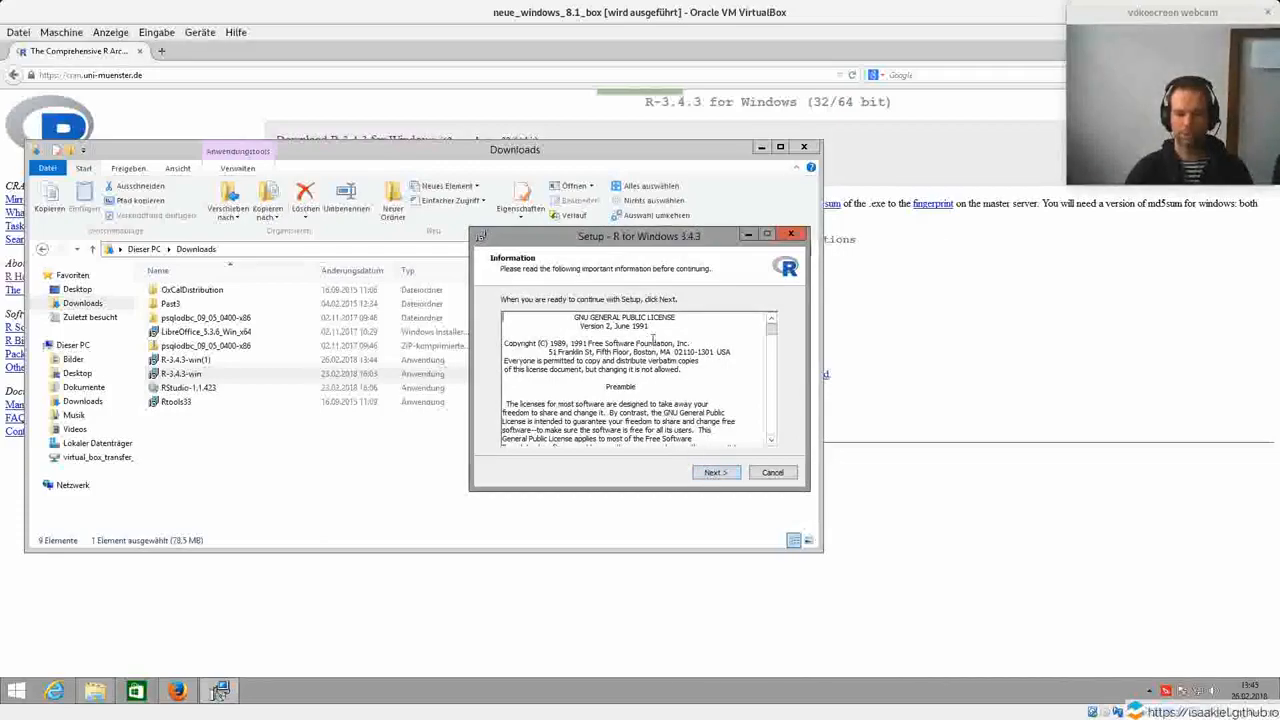
Proceed past the licence information, keeping the destination C:\Program Files\R\R-3.4.3 and the User installation with all components.
{"action": "left_click", "coordinate": [714, 472]}
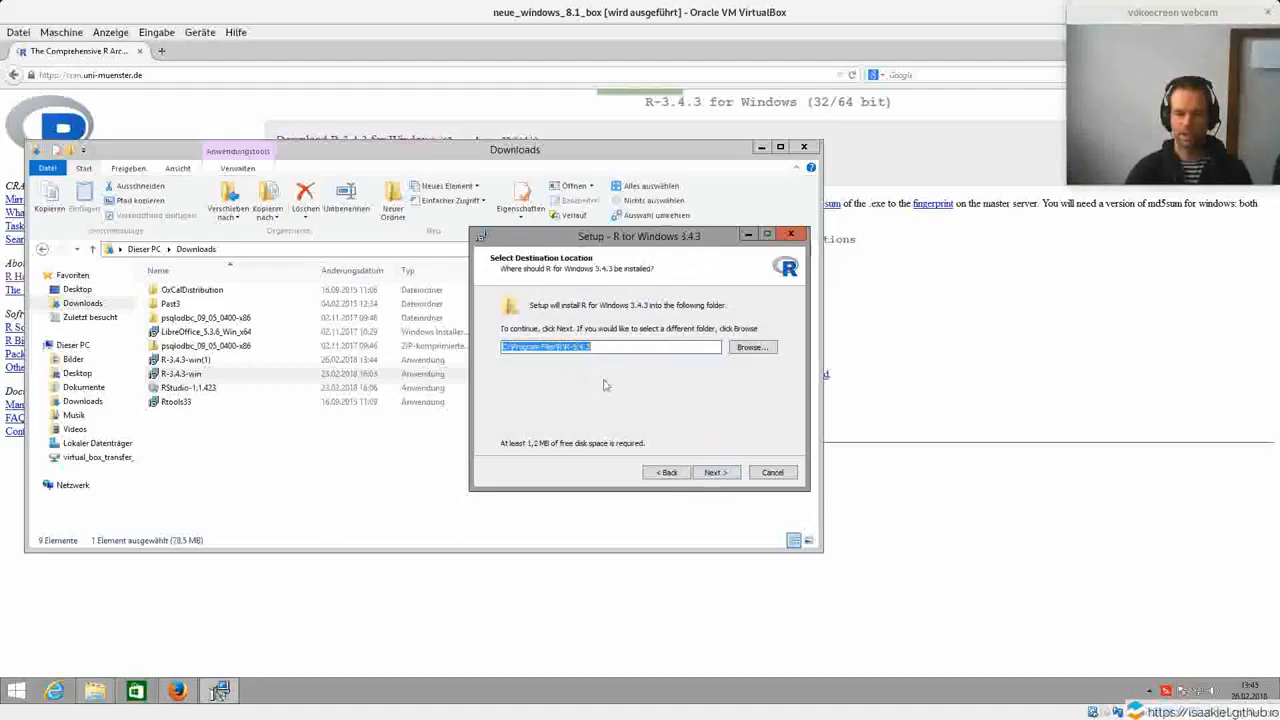
{"action": "left_click", "coordinate": [592, 347]}
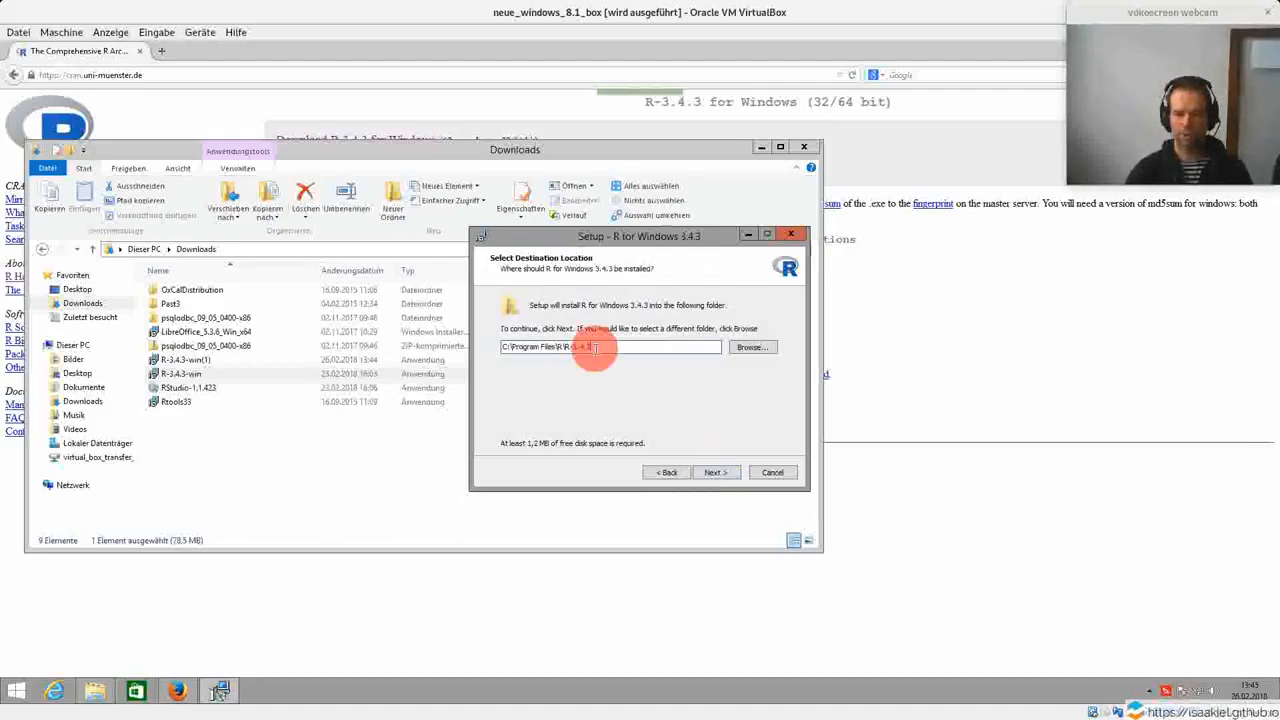
{"action": "left_click", "coordinate": [714, 472]}
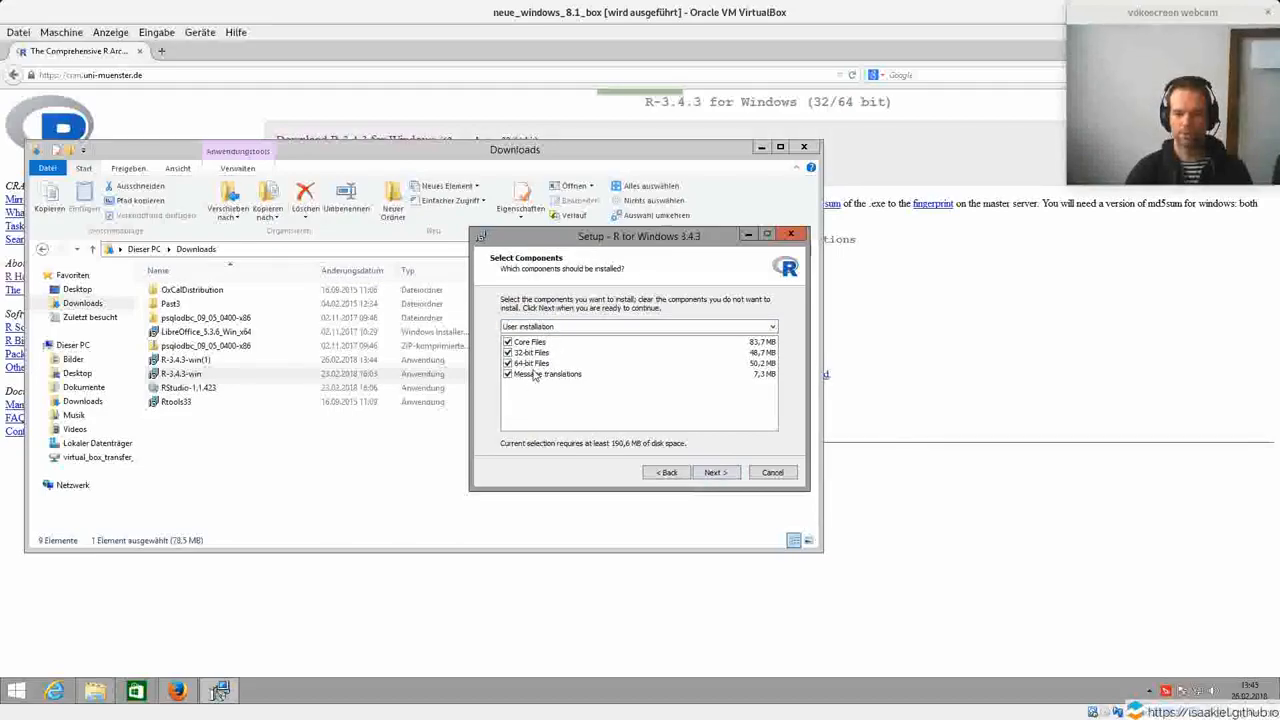
{"action": "left_click", "coordinate": [713, 474]}
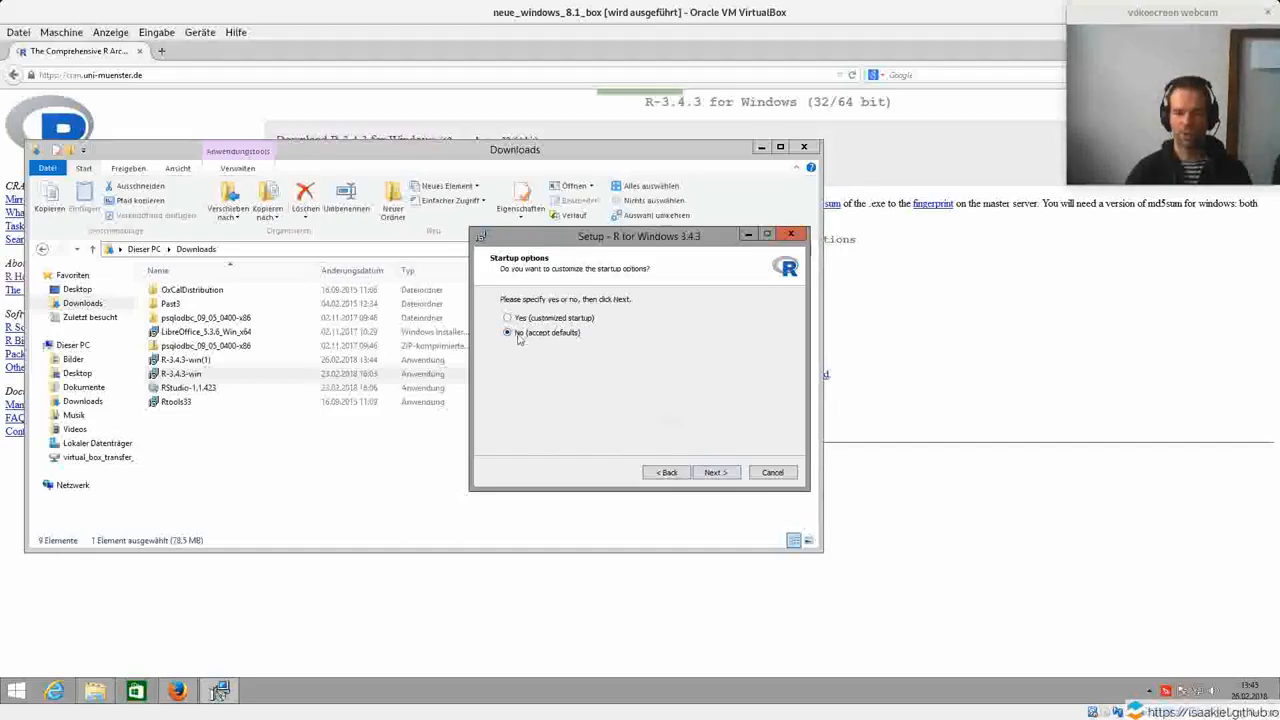
Accept the default startup options, Start Menu folder and additional tasks, install R, and finish the setup wizard.
{"action": "left_click", "coordinate": [716, 476]}
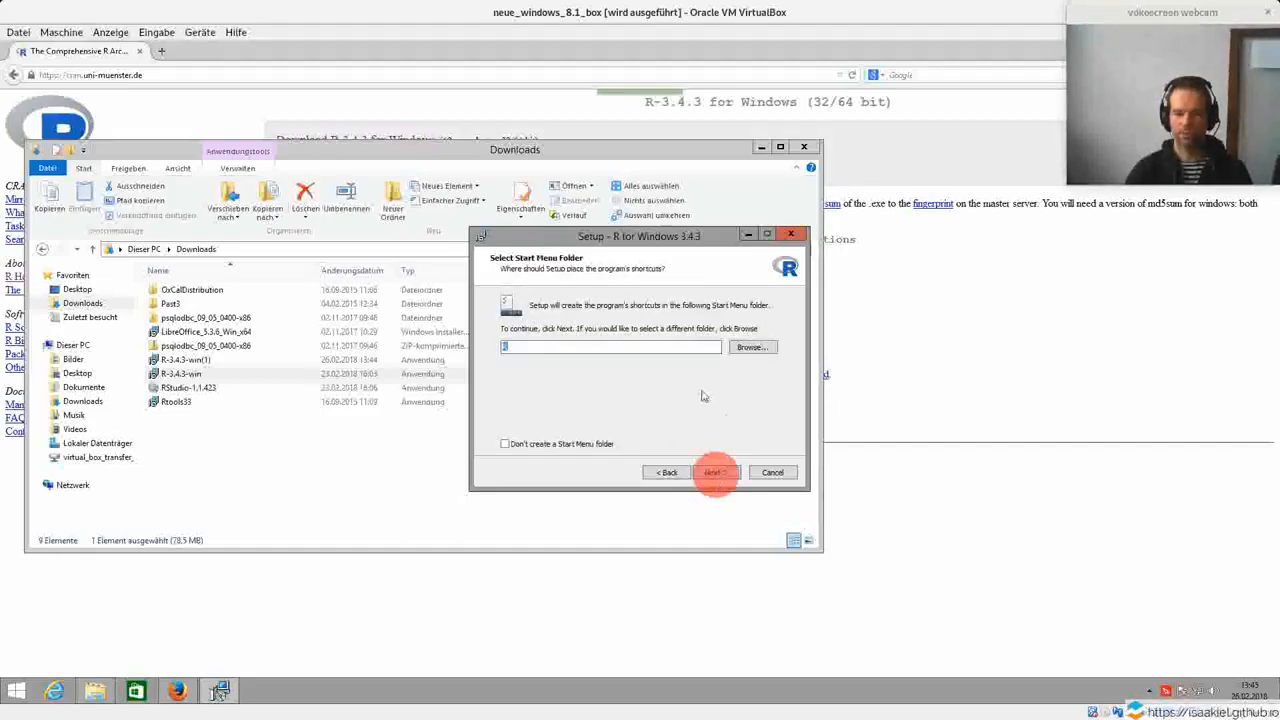
{"action": "left_click", "coordinate": [717, 474]}
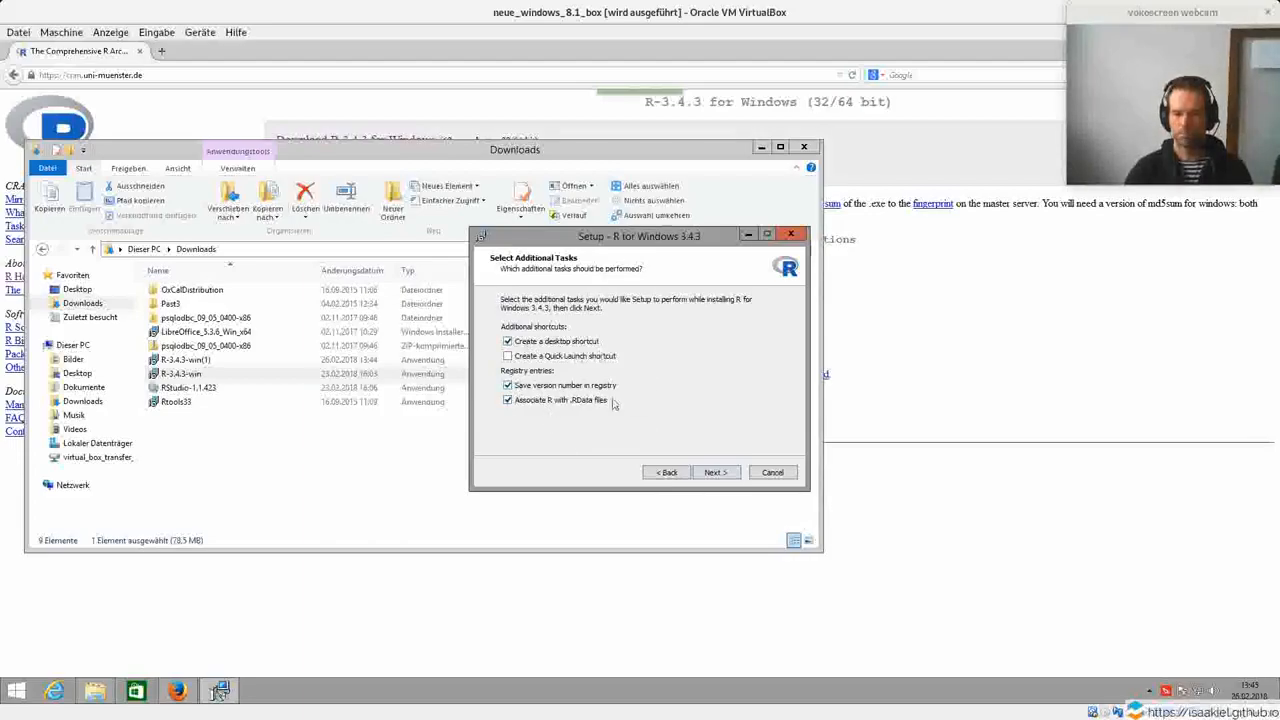
{"action": "left_click", "coordinate": [713, 475]}
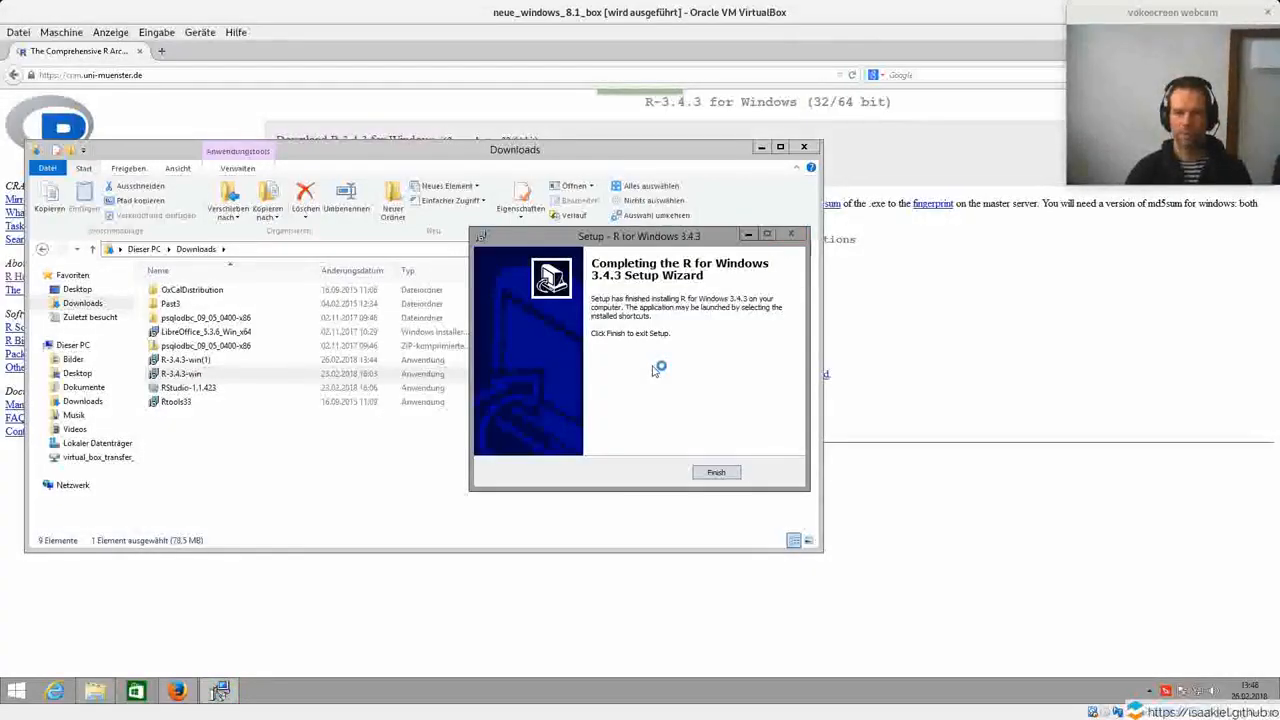
{"action": "left_click", "coordinate": [716, 476]}
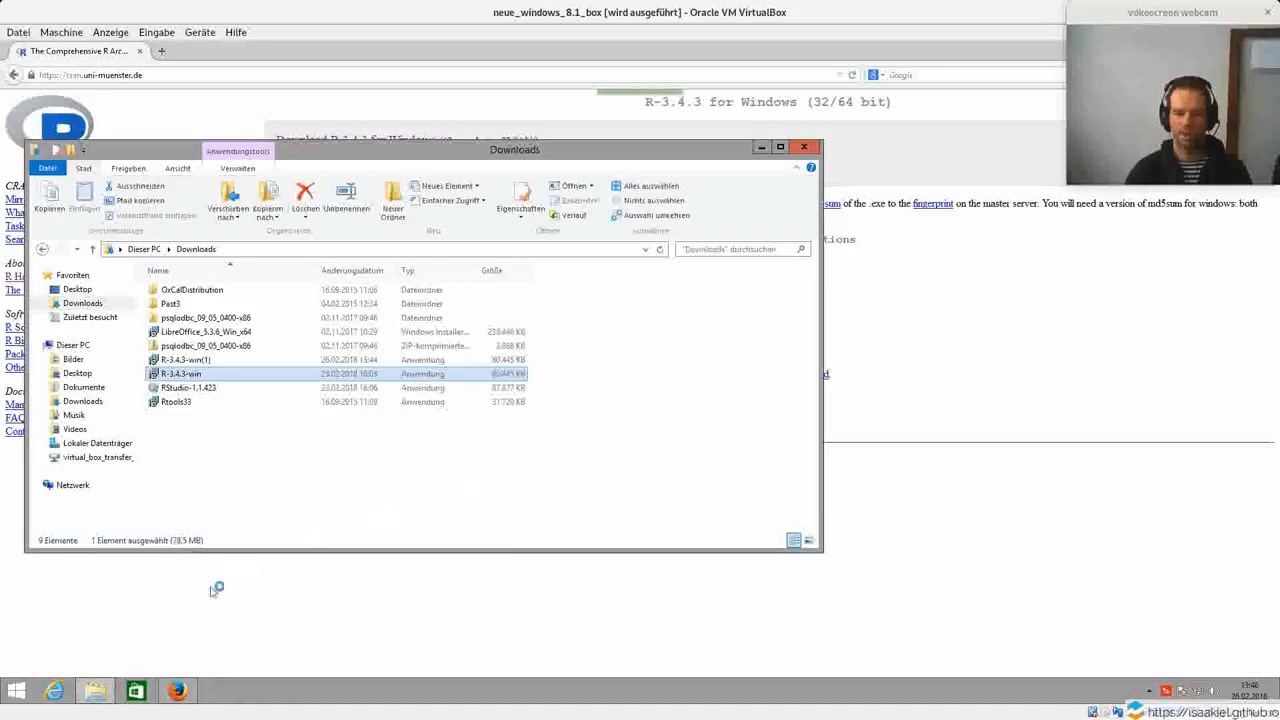
Show the Desktop folder in the file explorer to find the new R shortcuts.
{"action": "left_click", "coordinate": [96, 693]}
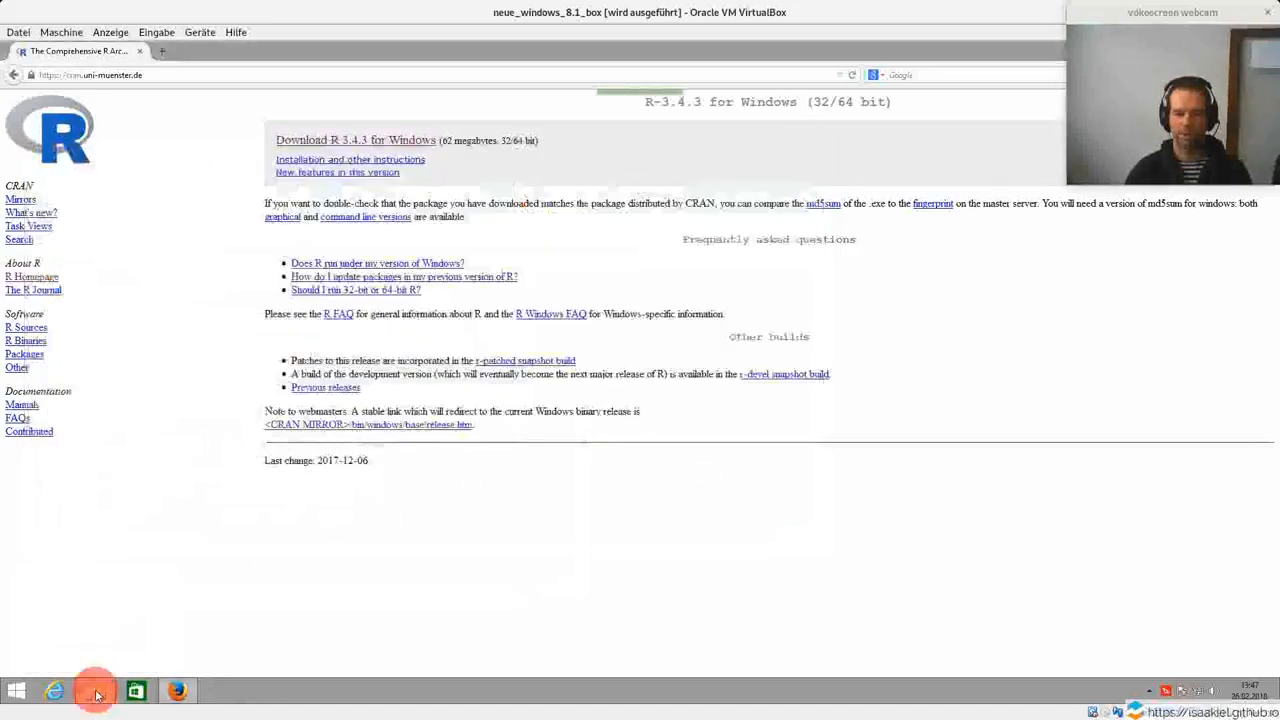
{"action": "left_click", "coordinate": [95, 692]}
{"action": "left_click", "coordinate": [77, 289]}
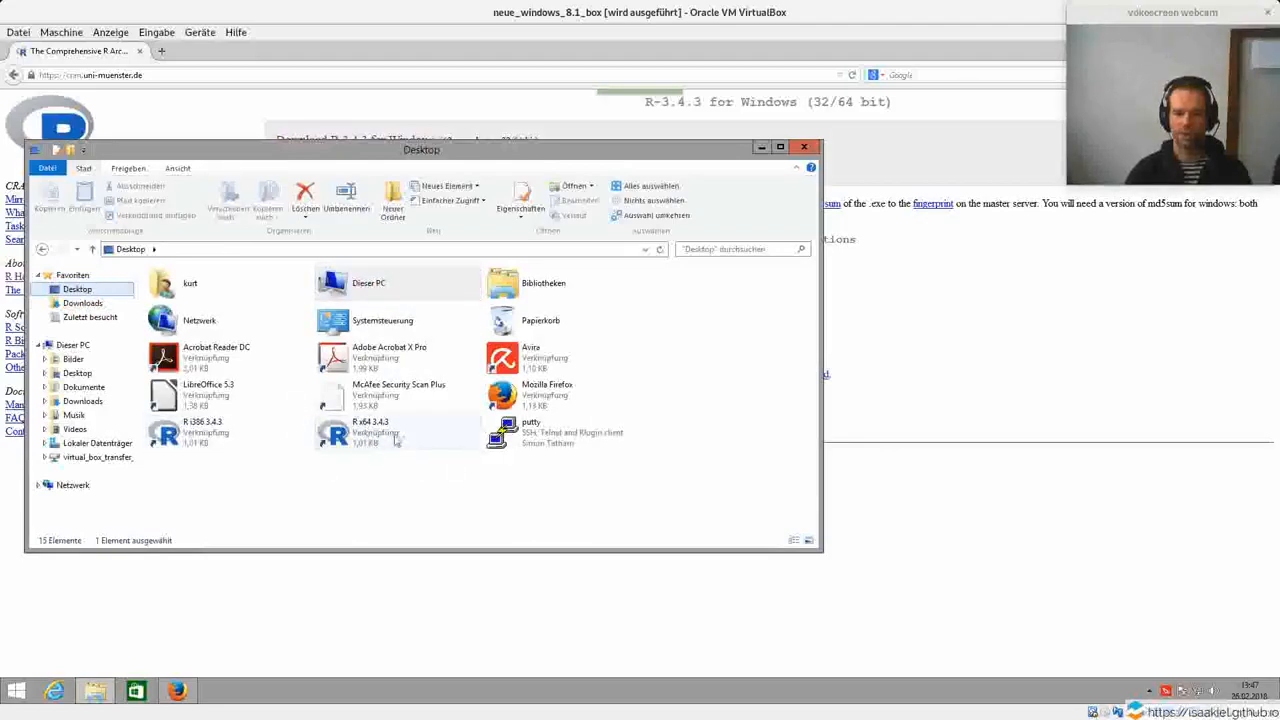
Start the 64-bit R 3.4.3 from its desktop shortcut and evaluate 3+3 in the R console.
{"action": "double_click", "coordinate": [357, 434]}
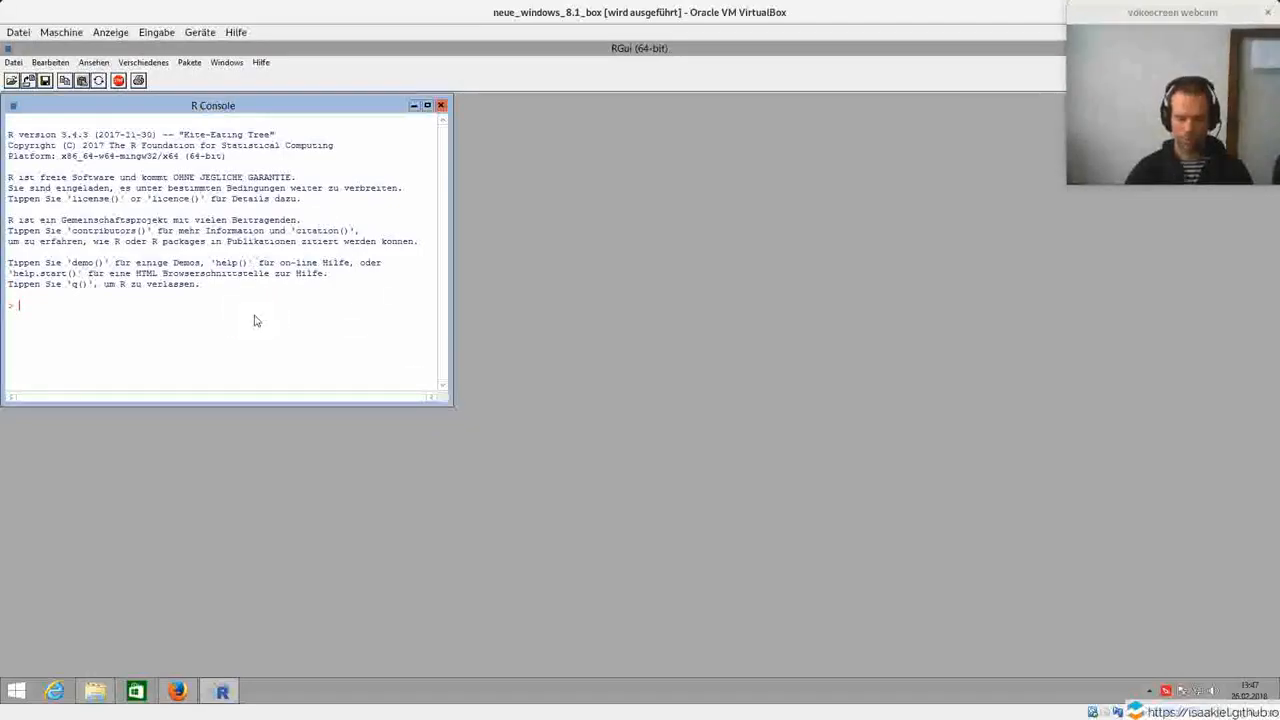
{"action": "type", "text": "3+3"}
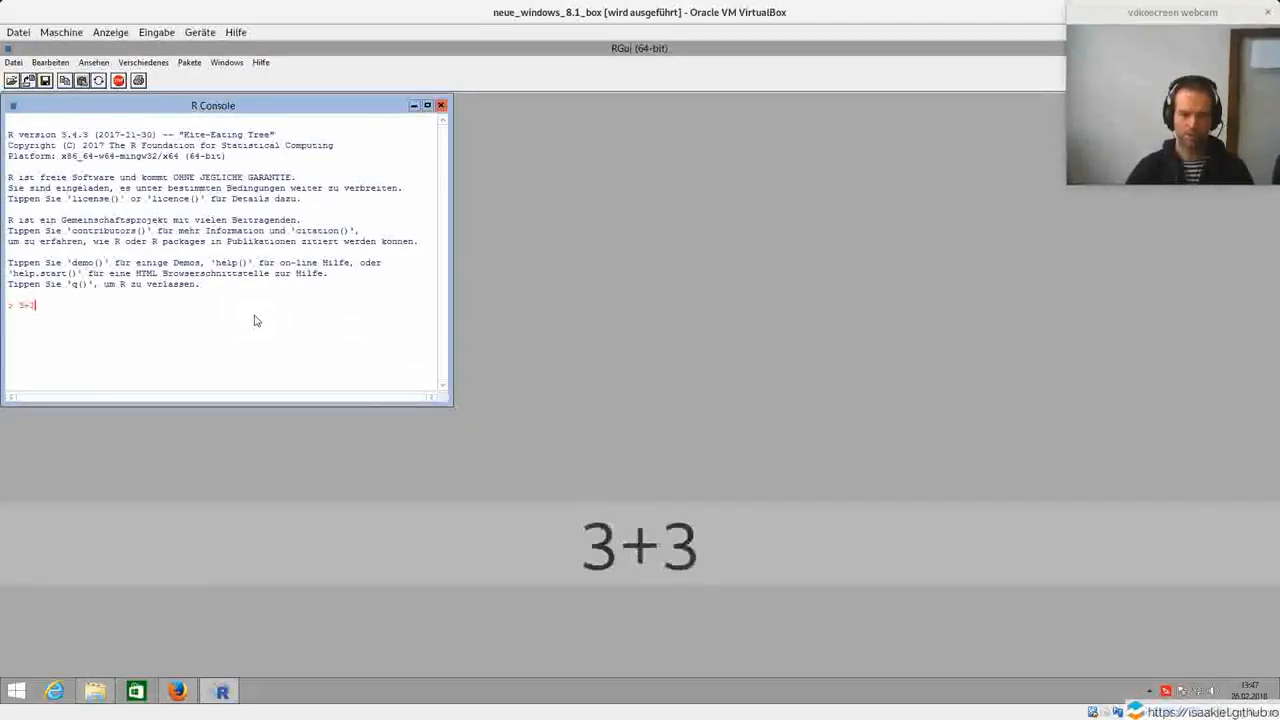
{"action": "key", "text": "Return"}
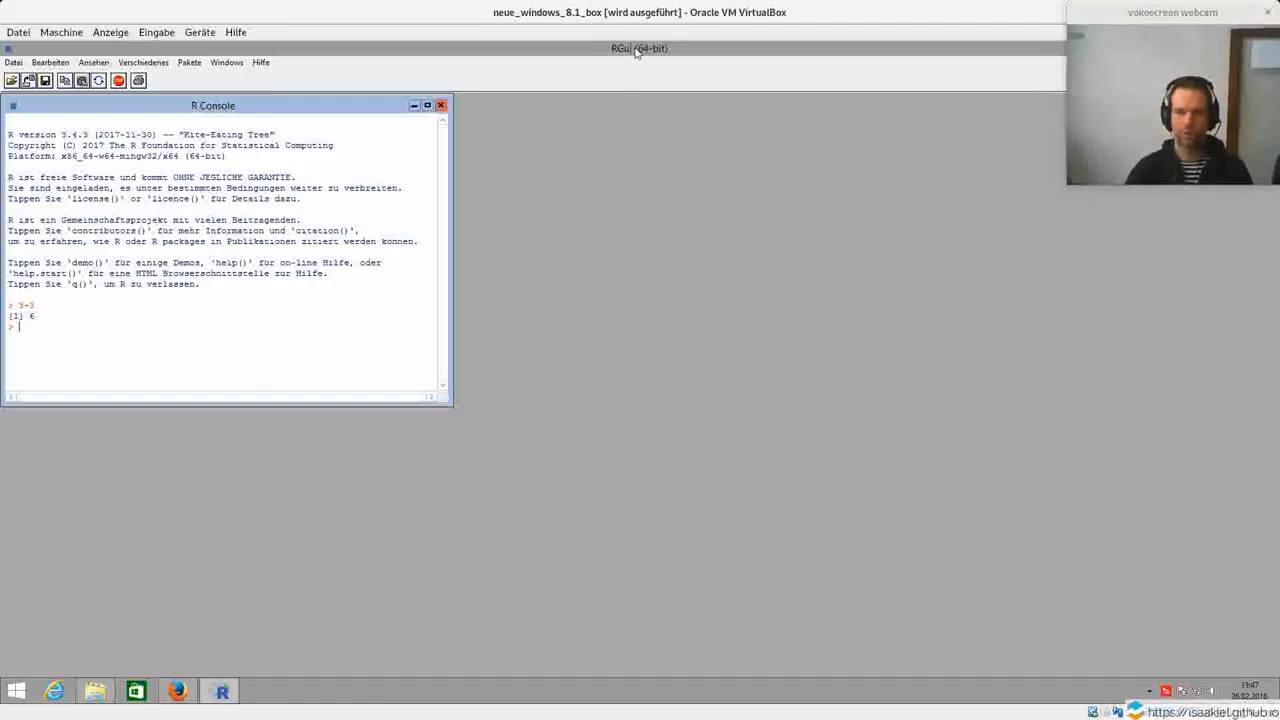
Quit the 64-bit R program and return to the Desktop folder in the file explorer.
{"action": "double_click", "coordinate": [635, 48]}
{"action": "left_click", "coordinate": [1017, 181]}
{"action": "left_click", "coordinate": [647, 413]}
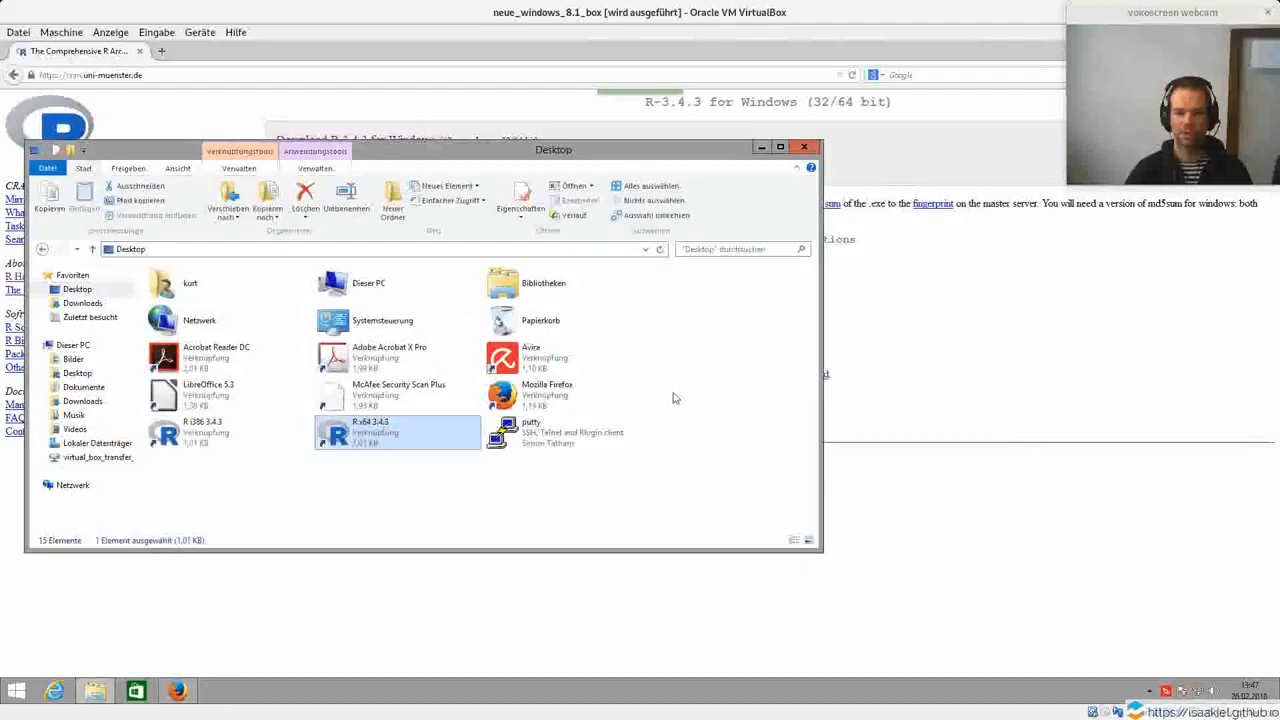
{"action": "left_click", "coordinate": [1004, 330]}
{"action": "left_click", "coordinate": [412, 76]}
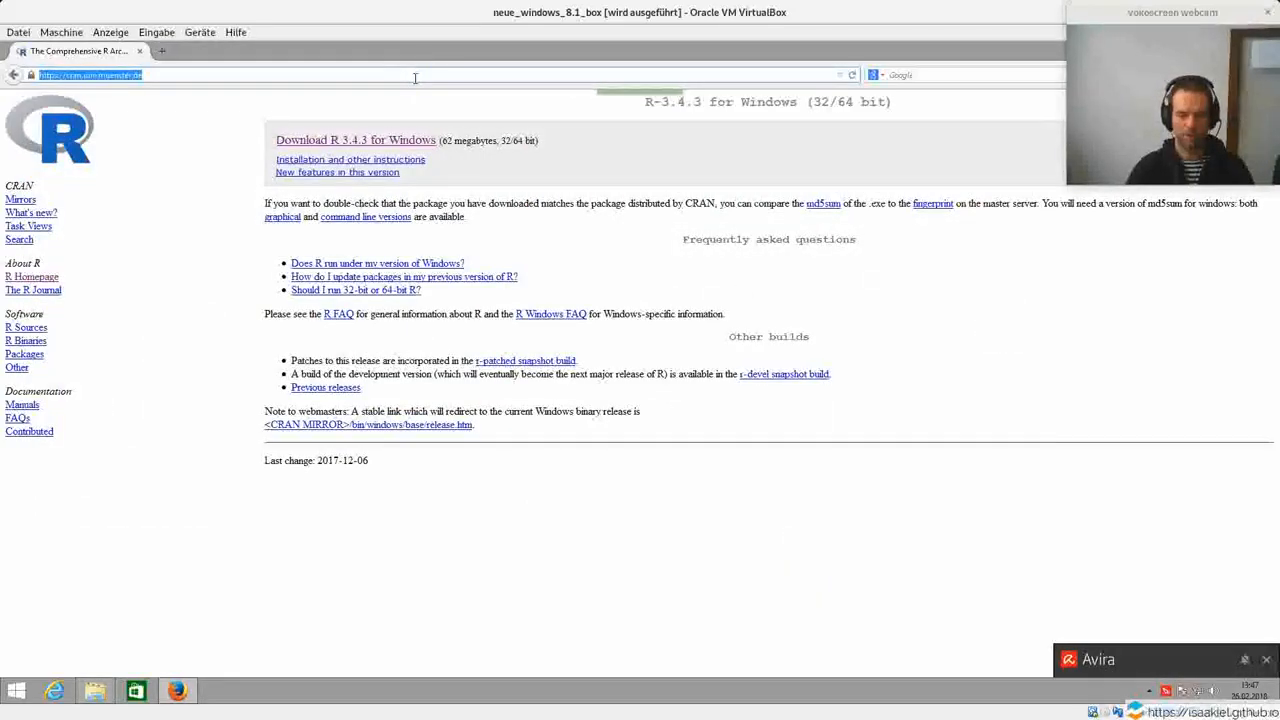
{"action": "type", "text": "www."}
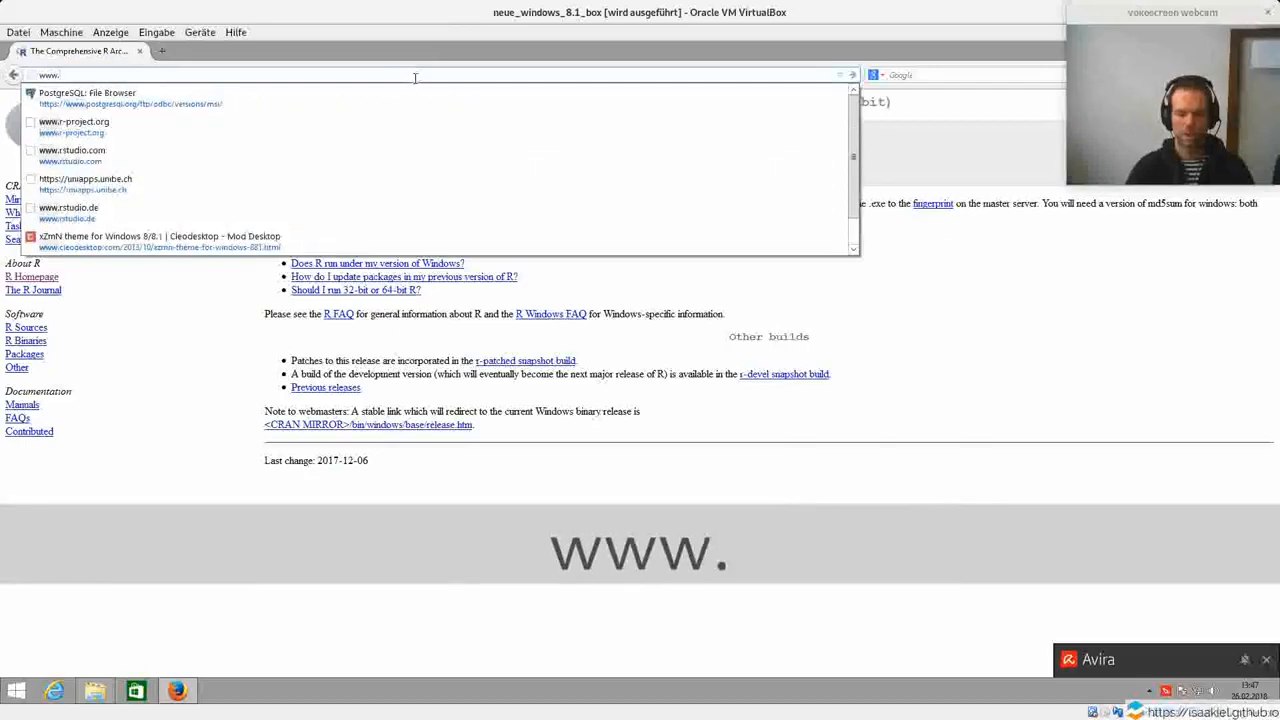
{"action": "type", "text": "rstudio.com"}
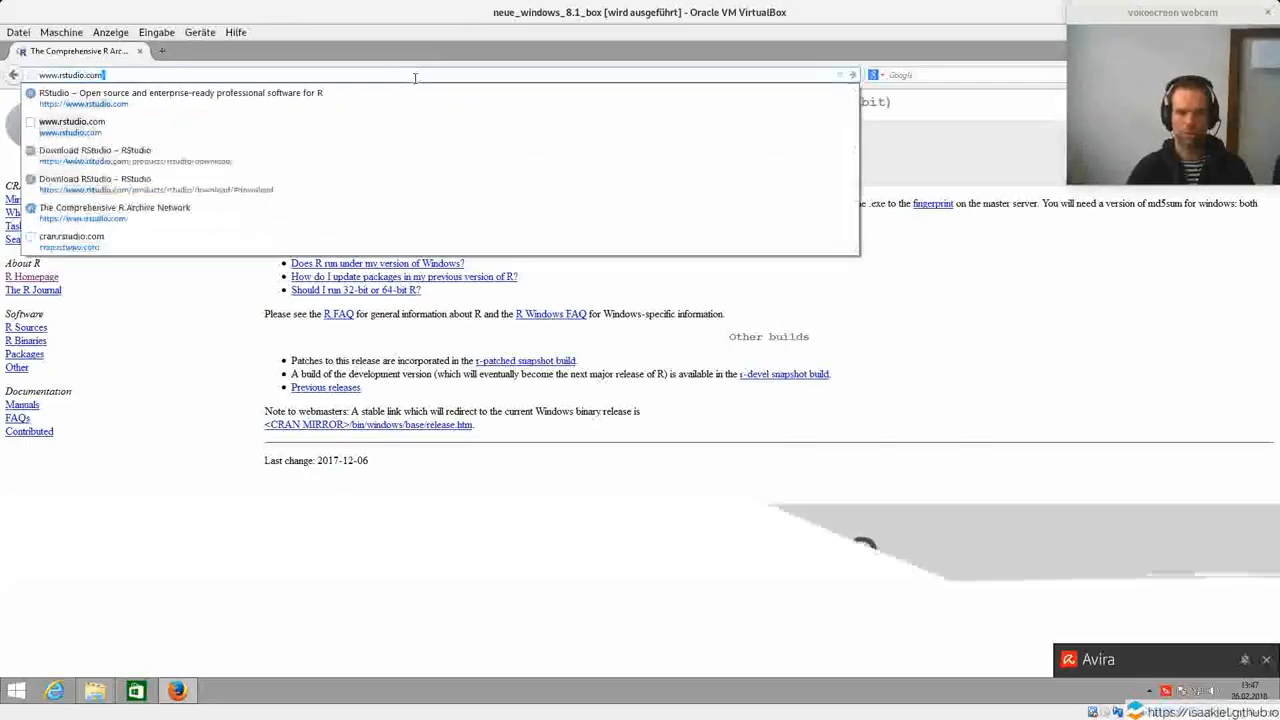
{"action": "key", "text": "Return"}
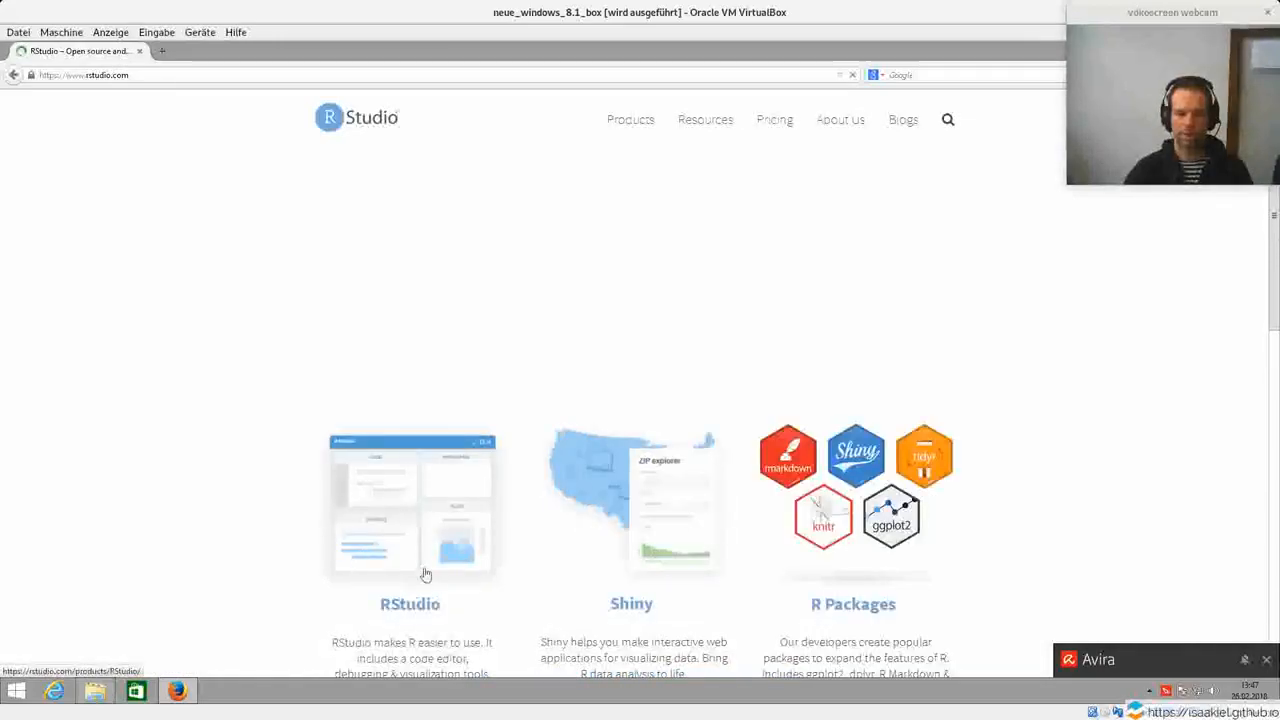
Download the free RStudio Desktop Open Source License edition using the RStudio 1.1.423 installer for Windows Vista/7/8/10.
{"action": "scroll", "coordinate": [475, 450], "scroll_direction": "down", "scroll_amount": 2}
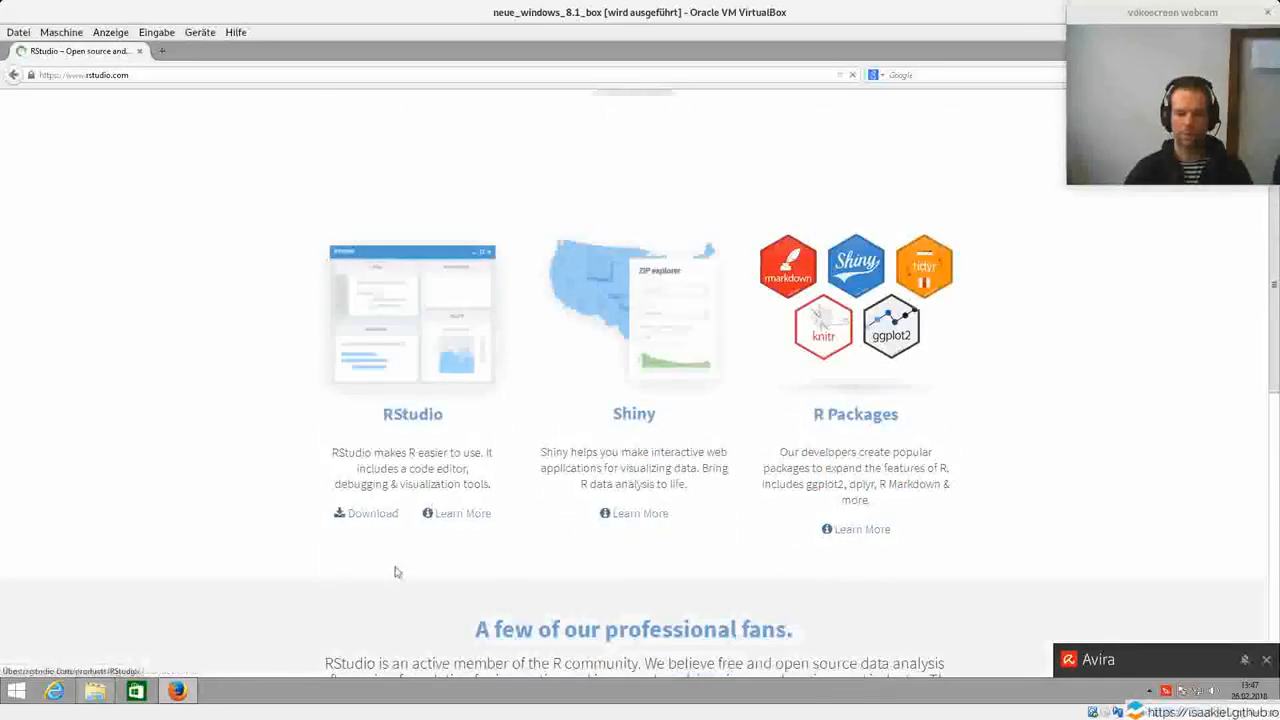
{"action": "left_click", "coordinate": [366, 508]}
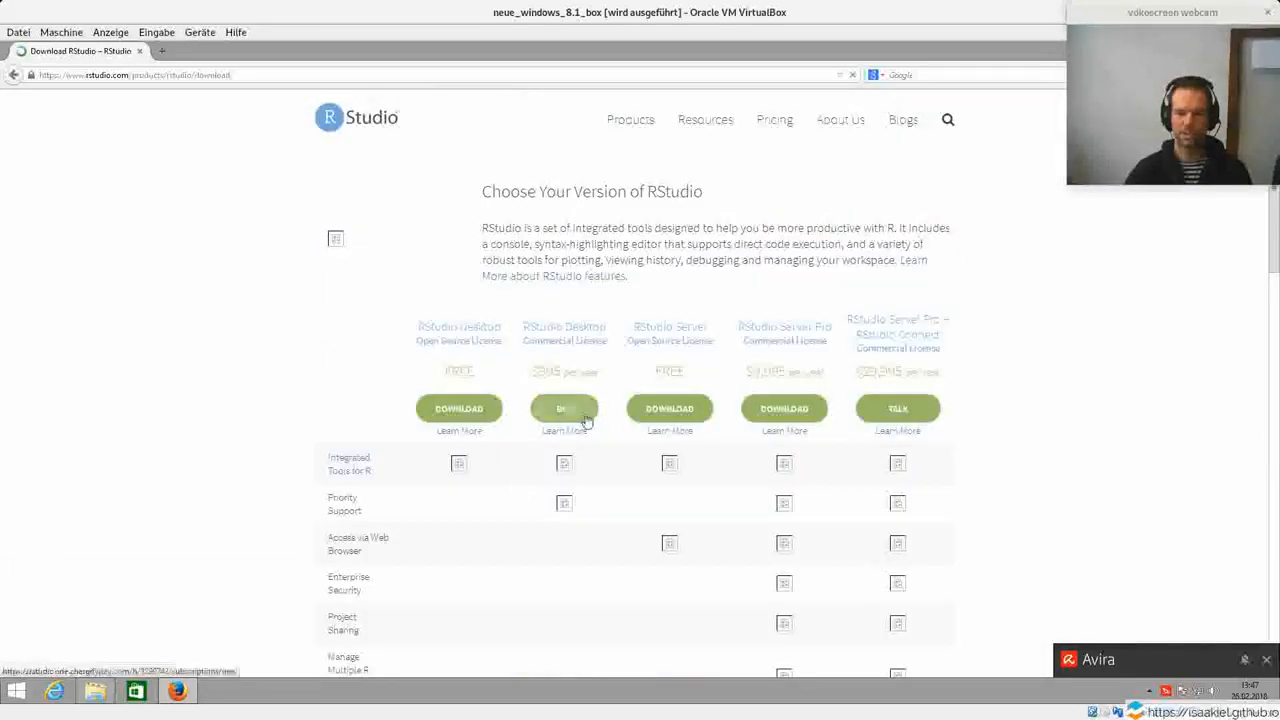
{"action": "left_click_drag", "start_coordinate": [416, 332], "coordinate": [506, 415]}
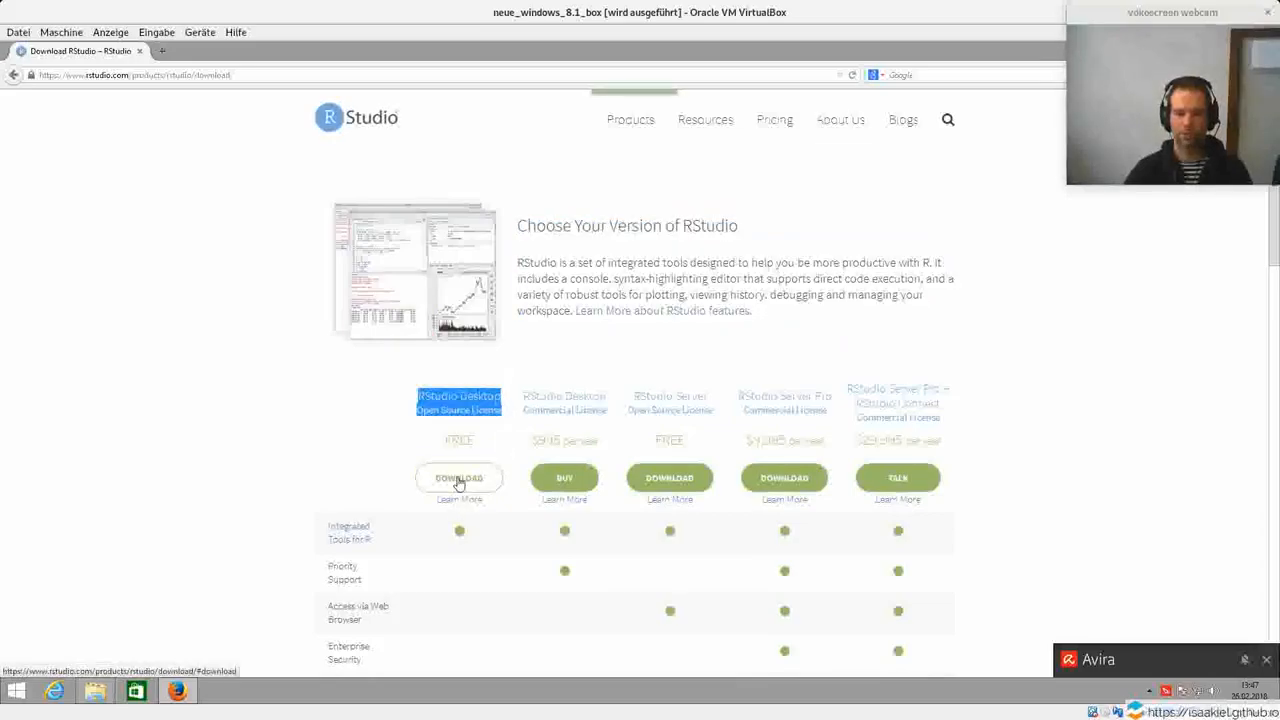
{"action": "left_click", "coordinate": [458, 479]}
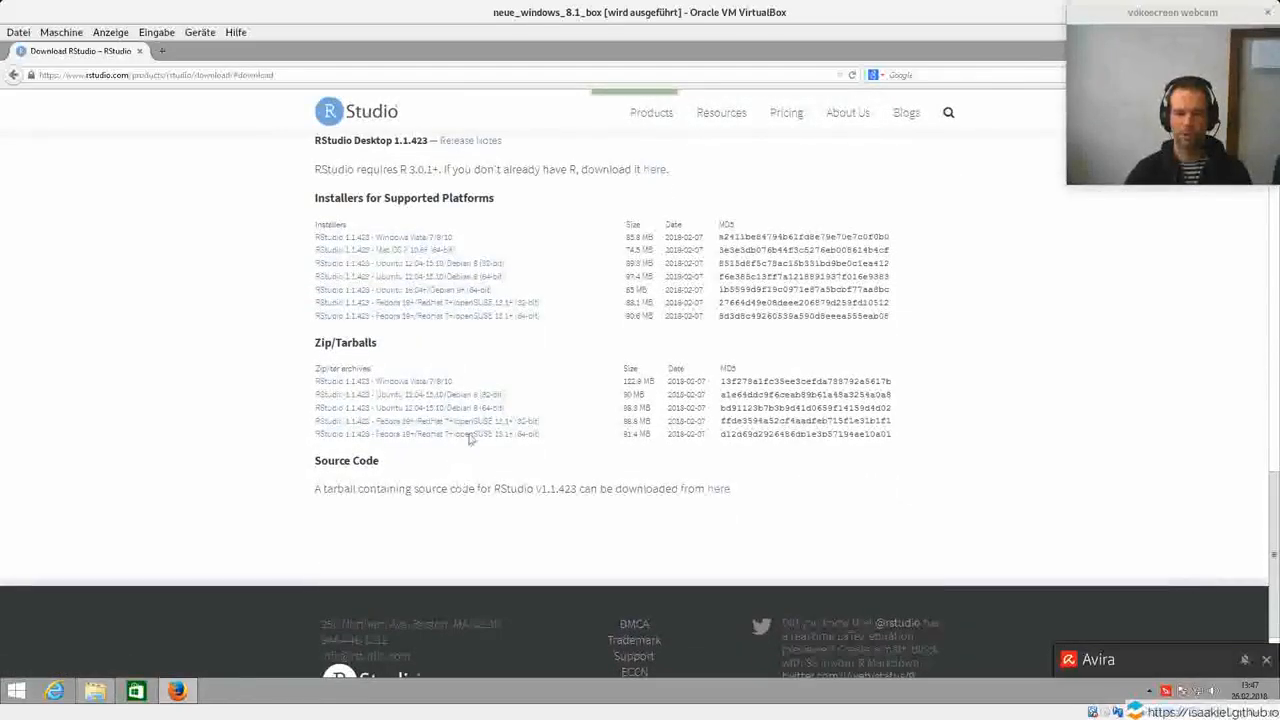
{"action": "left_click", "coordinate": [416, 241]}
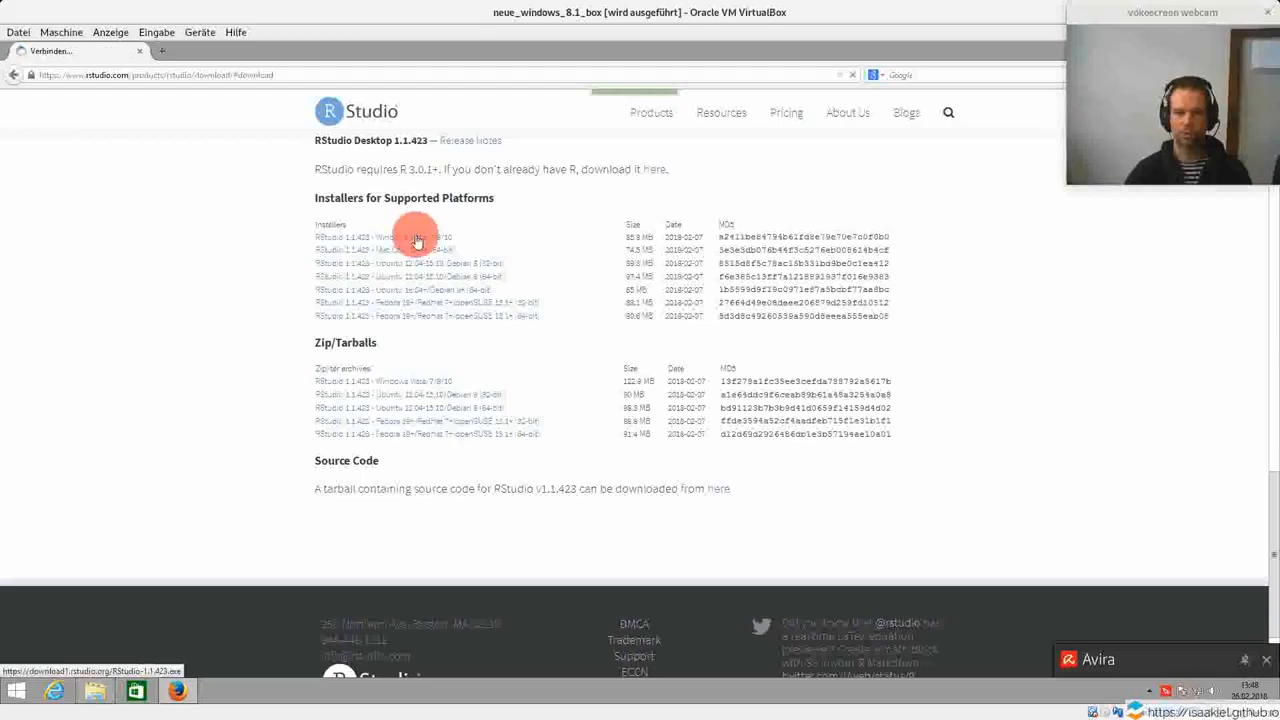
{"action": "left_click", "coordinate": [608, 341]}
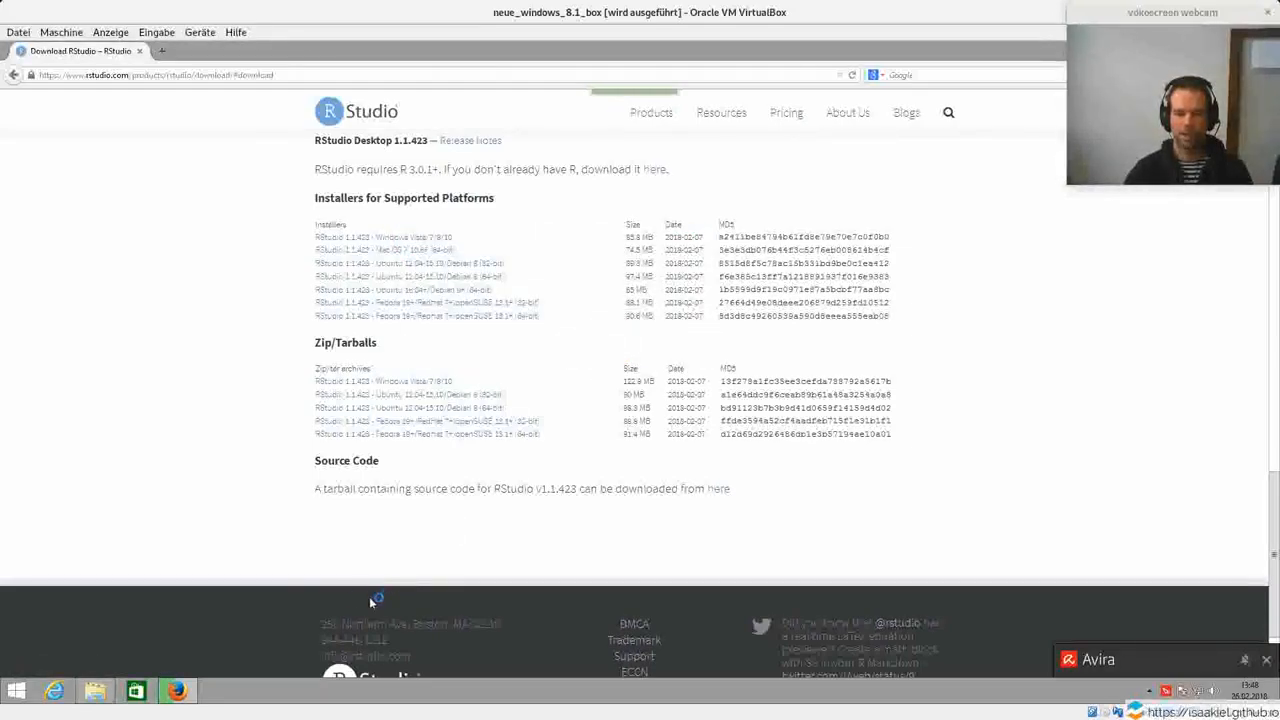
Run the RStudio-1.1.423 installer from the Downloads folder in the file explorer and allow it to make changes to the computer.
{"action": "mouse_move", "coordinate": [94, 695]}
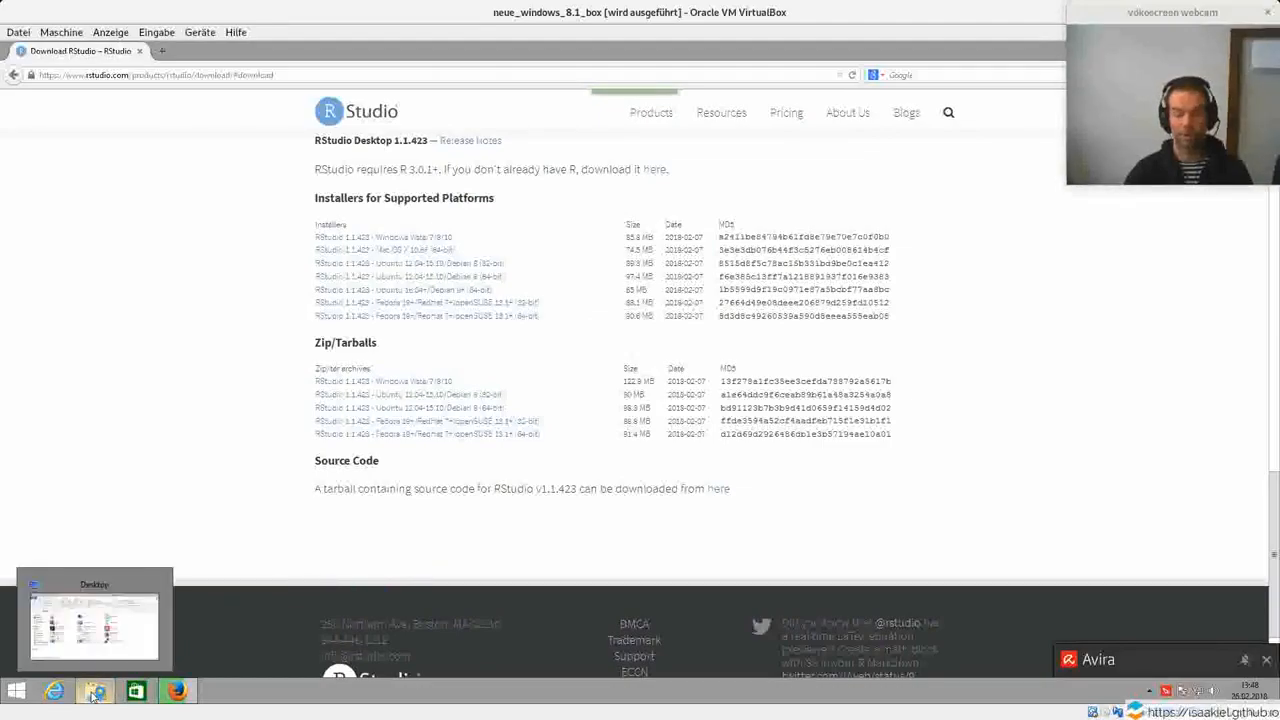
{"action": "left_click", "coordinate": [94, 695]}
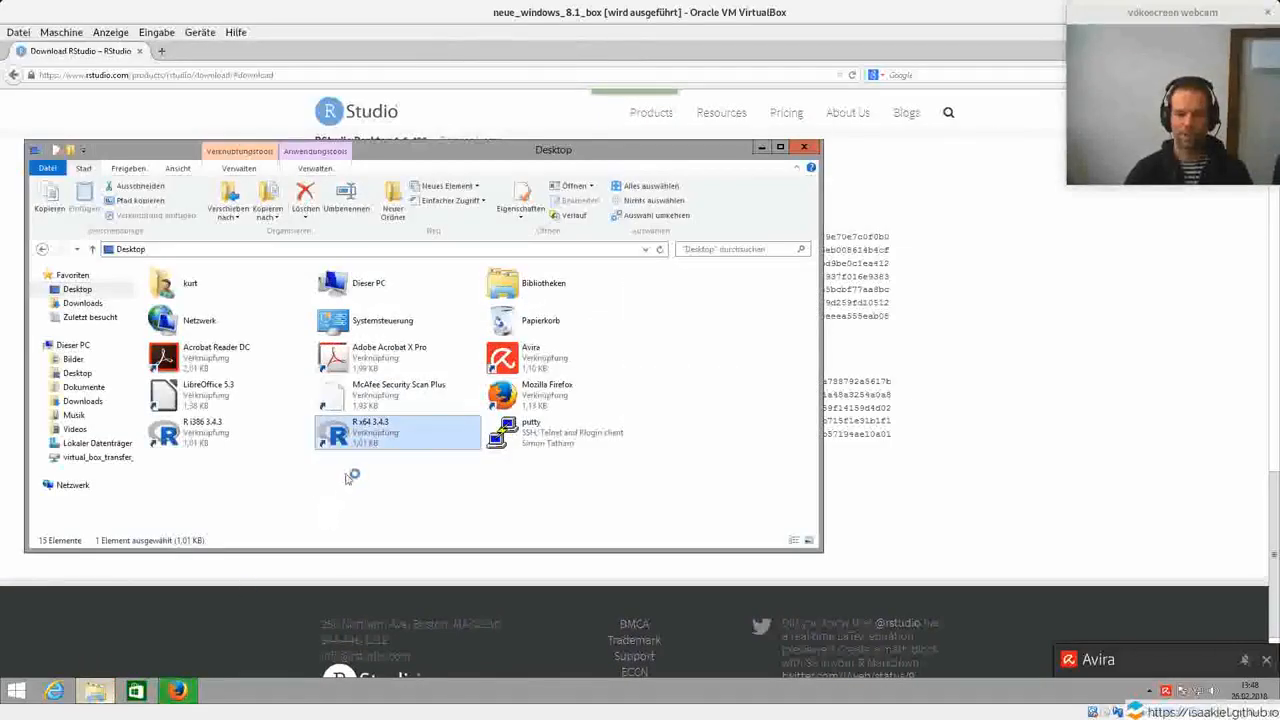
{"action": "left_click", "coordinate": [82, 303]}
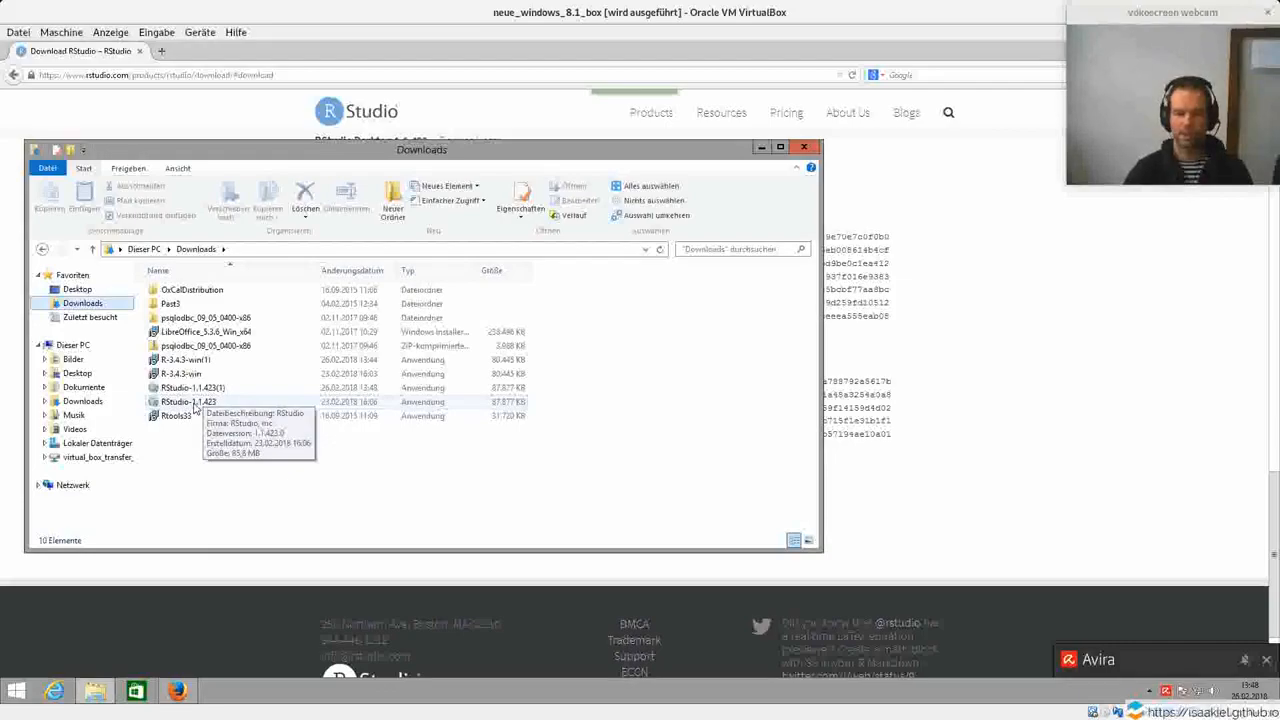
{"action": "double_click", "coordinate": [195, 403]}
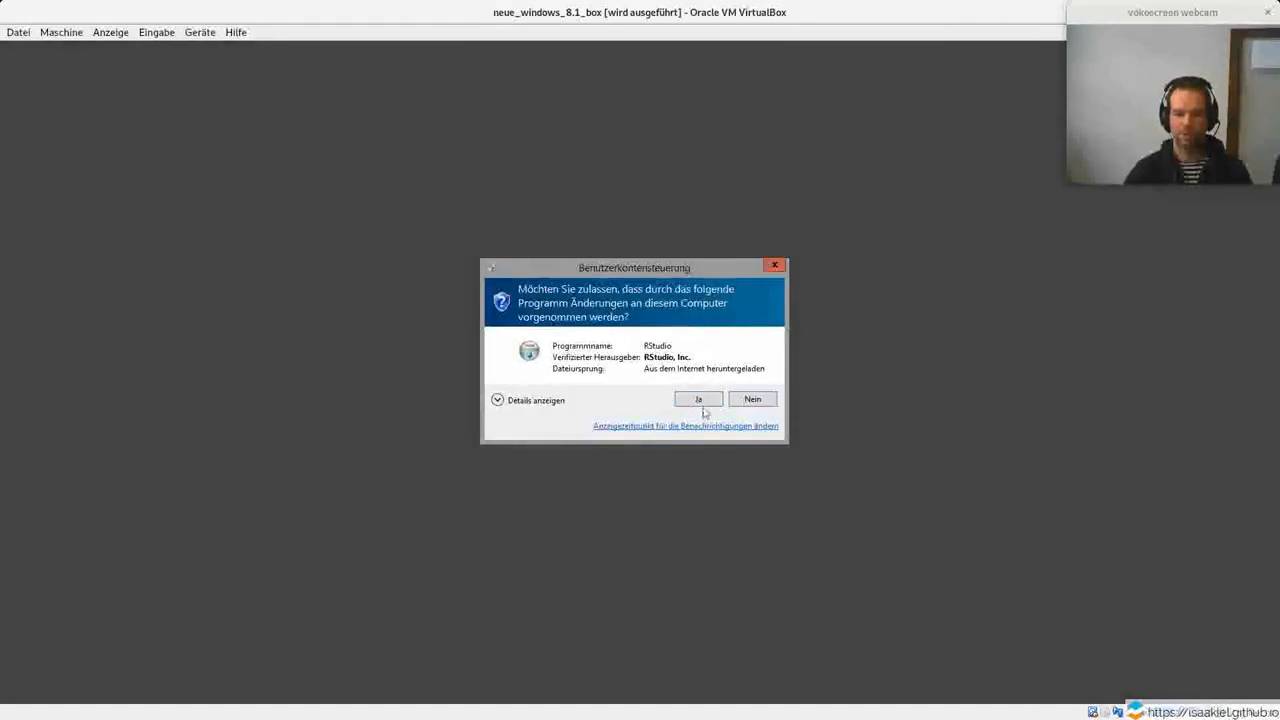
{"action": "left_click", "coordinate": [699, 400]}
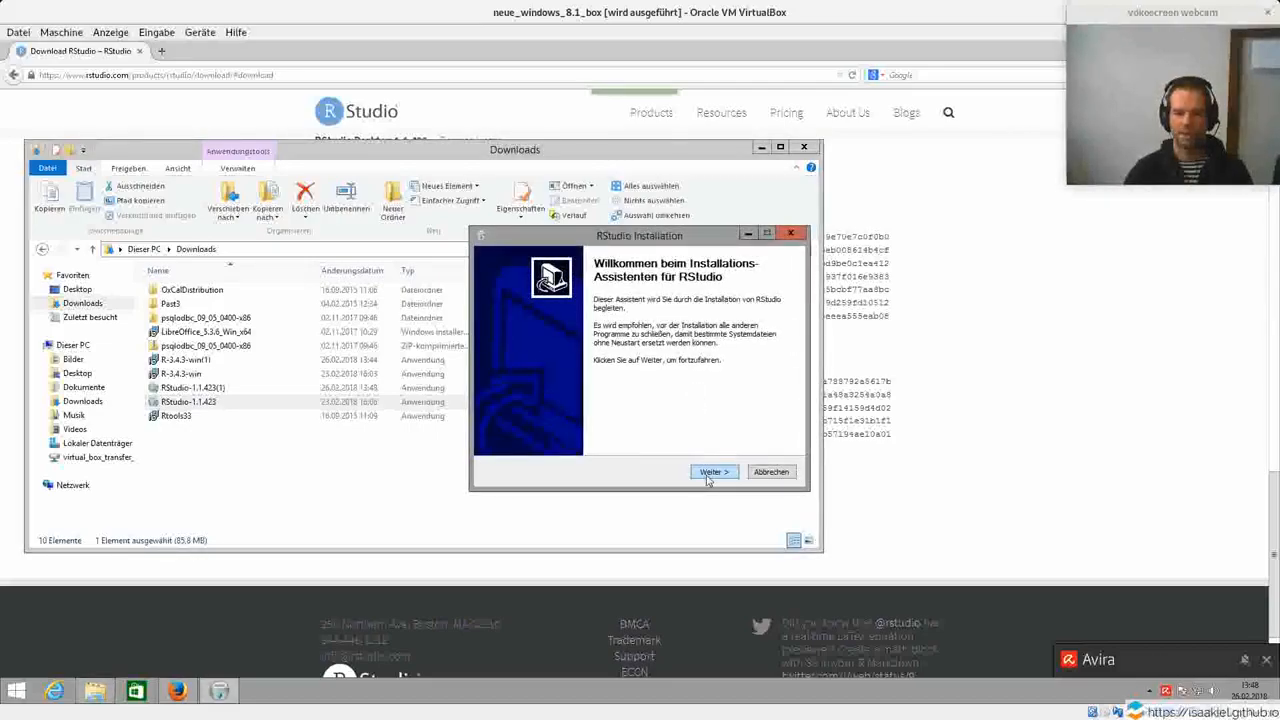
Install RStudio with the default destination C:\Program Files\RStudio and Start Menu folder RStudio, and finish the setup wizard.
{"action": "left_click", "coordinate": [708, 478]}
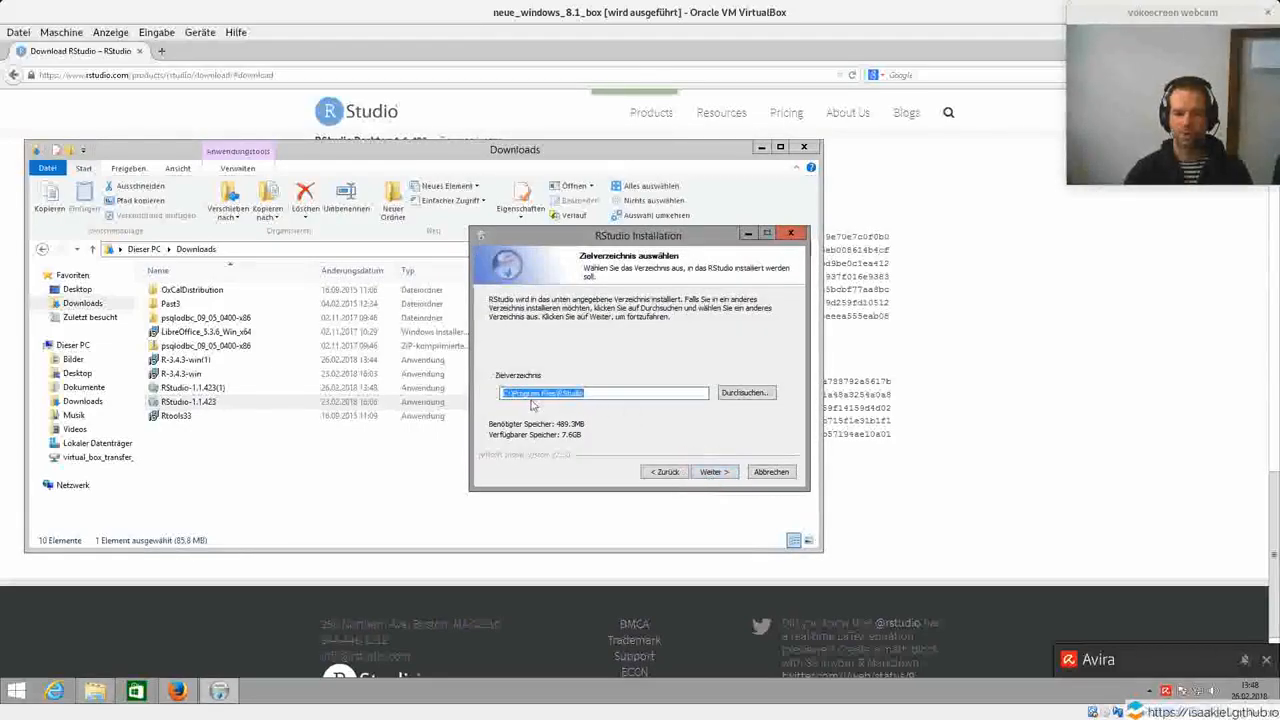
{"action": "left_click", "coordinate": [727, 480]}
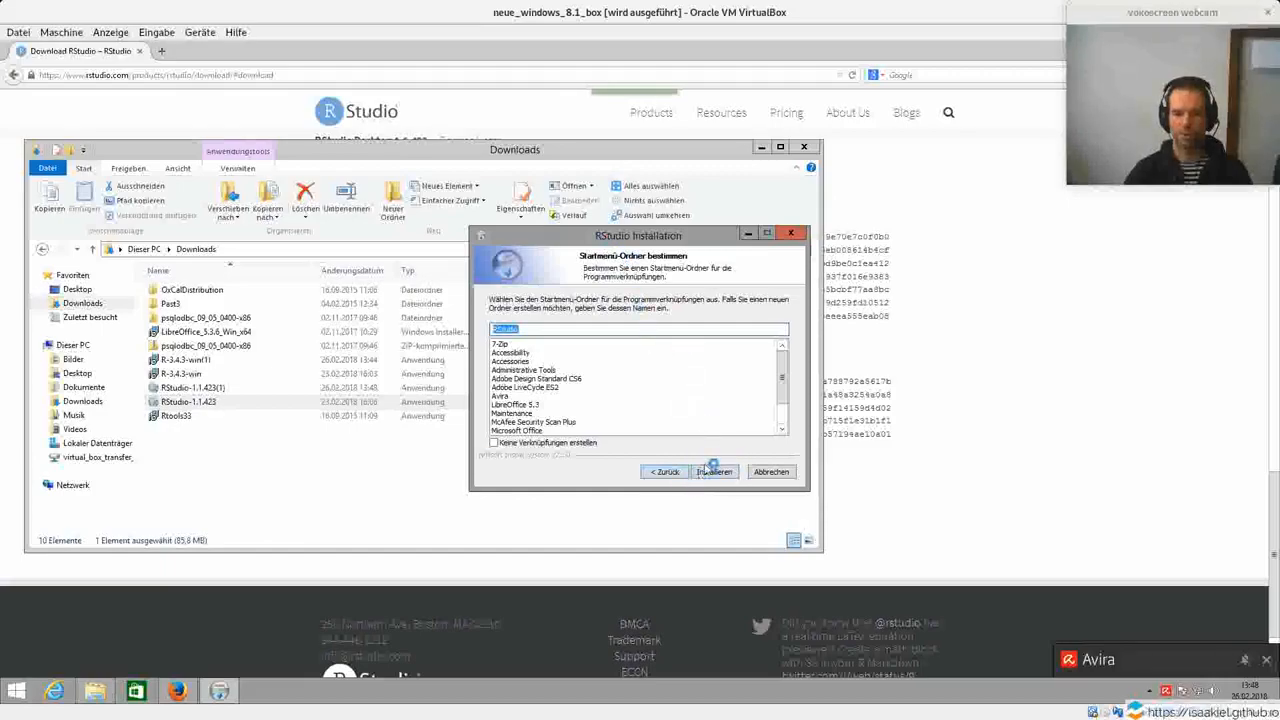
{"action": "left_click", "coordinate": [713, 471]}
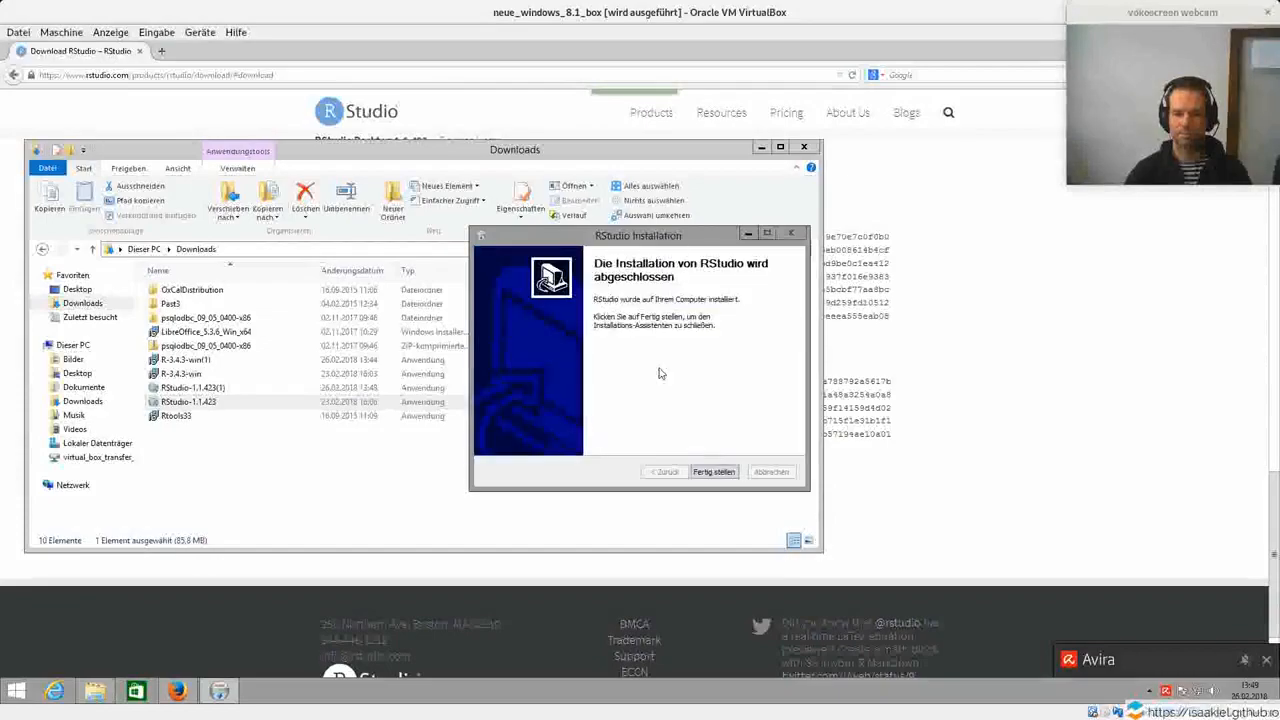
{"action": "left_click", "coordinate": [713, 474]}
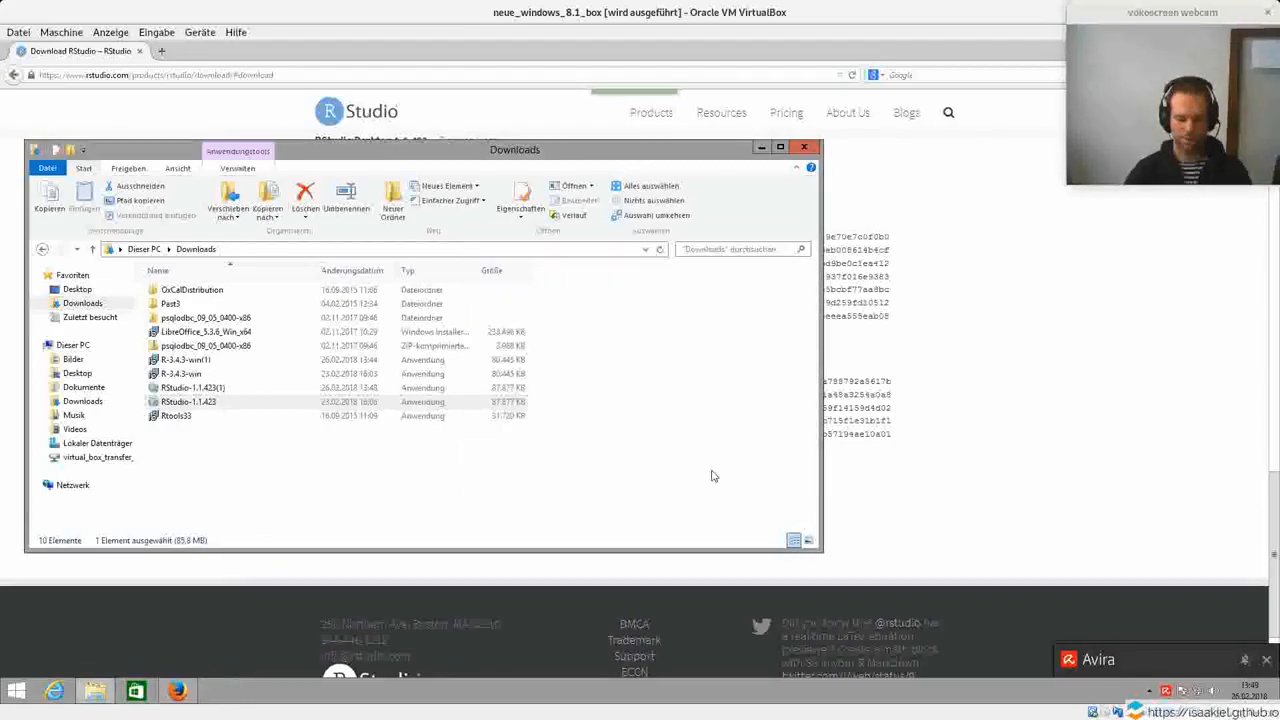
Launch RStudio from the list of all installed apps and maximize its window.
{"action": "key", "text": "super"}
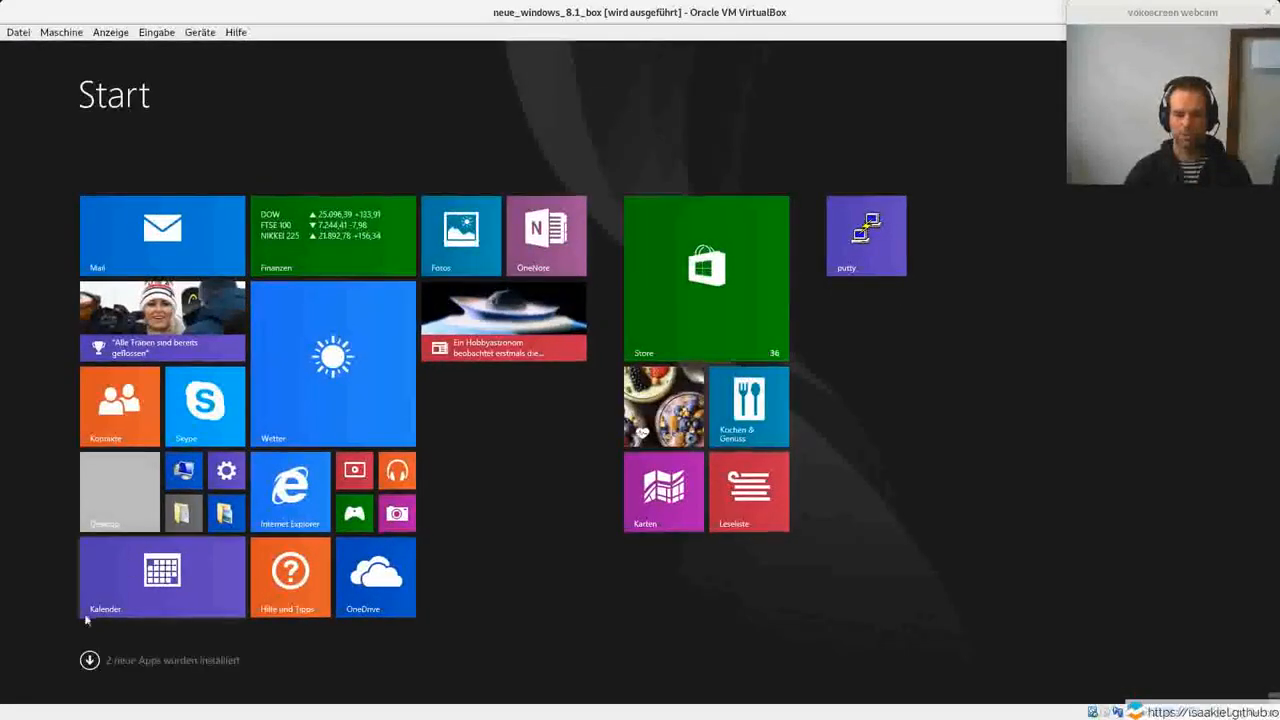
{"action": "left_click", "coordinate": [89, 661]}
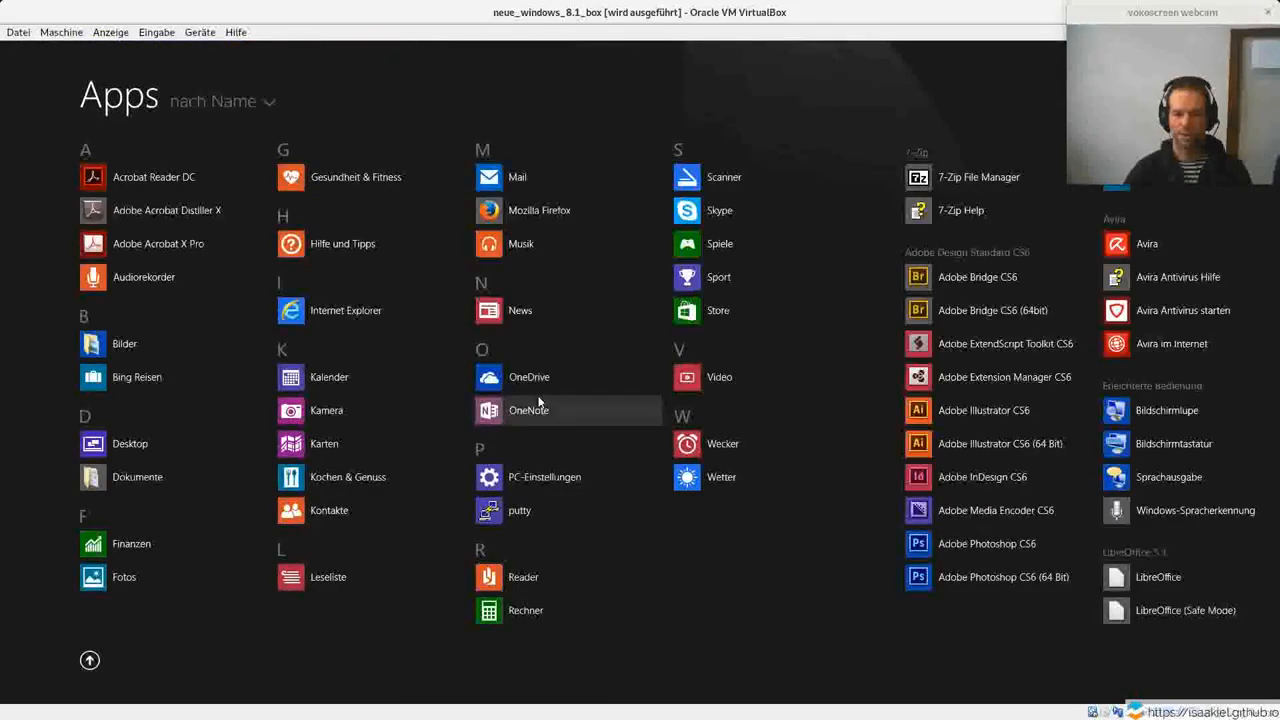
{"action": "left_click_drag", "start_coordinate": [435, 698], "coordinate": [908, 695]}
{"action": "left_click", "coordinate": [732, 376]}
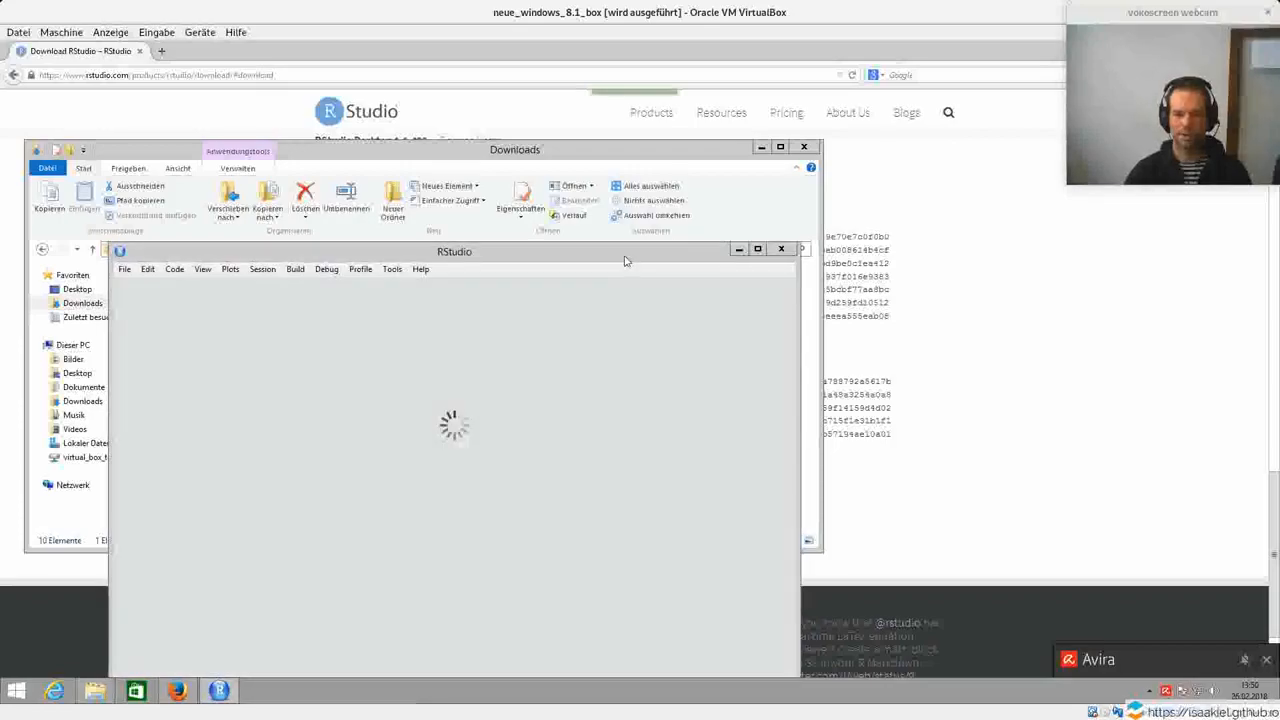
{"action": "double_click", "coordinate": [623, 253]}
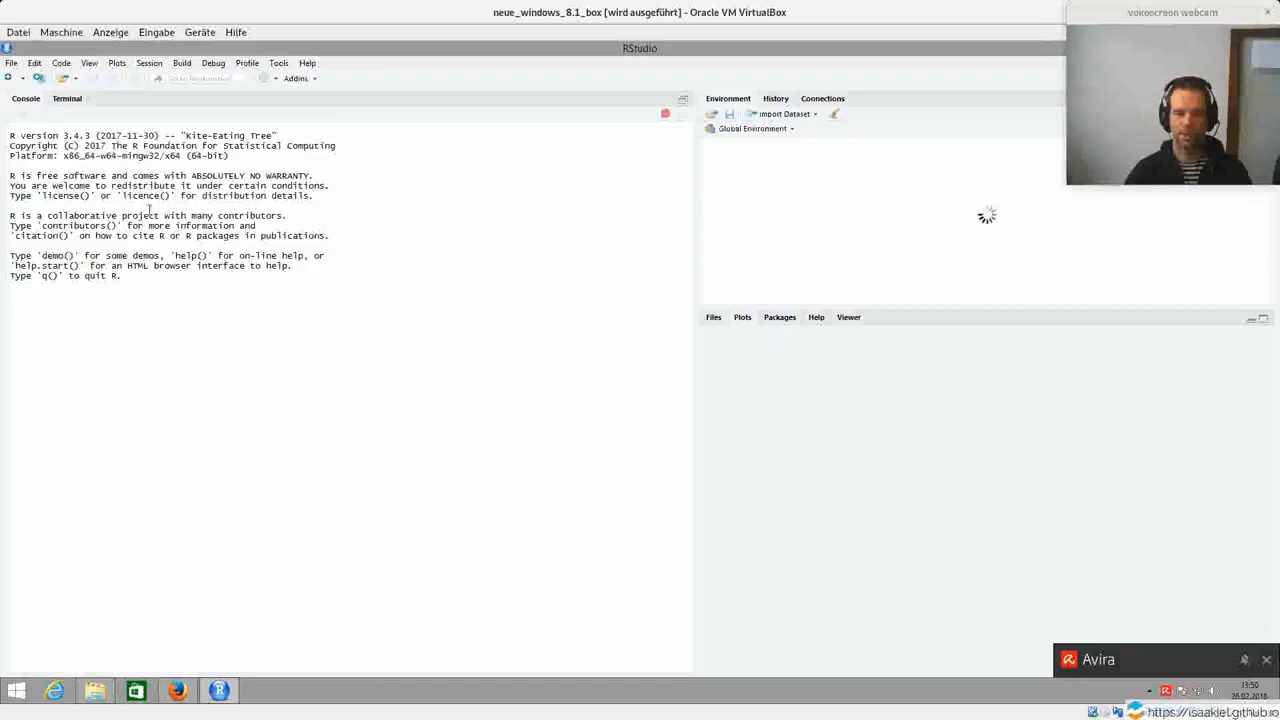
Evaluate 3+3 in the RStudio console and create a new, empty R script.
{"action": "left_click", "coordinate": [180, 351]}
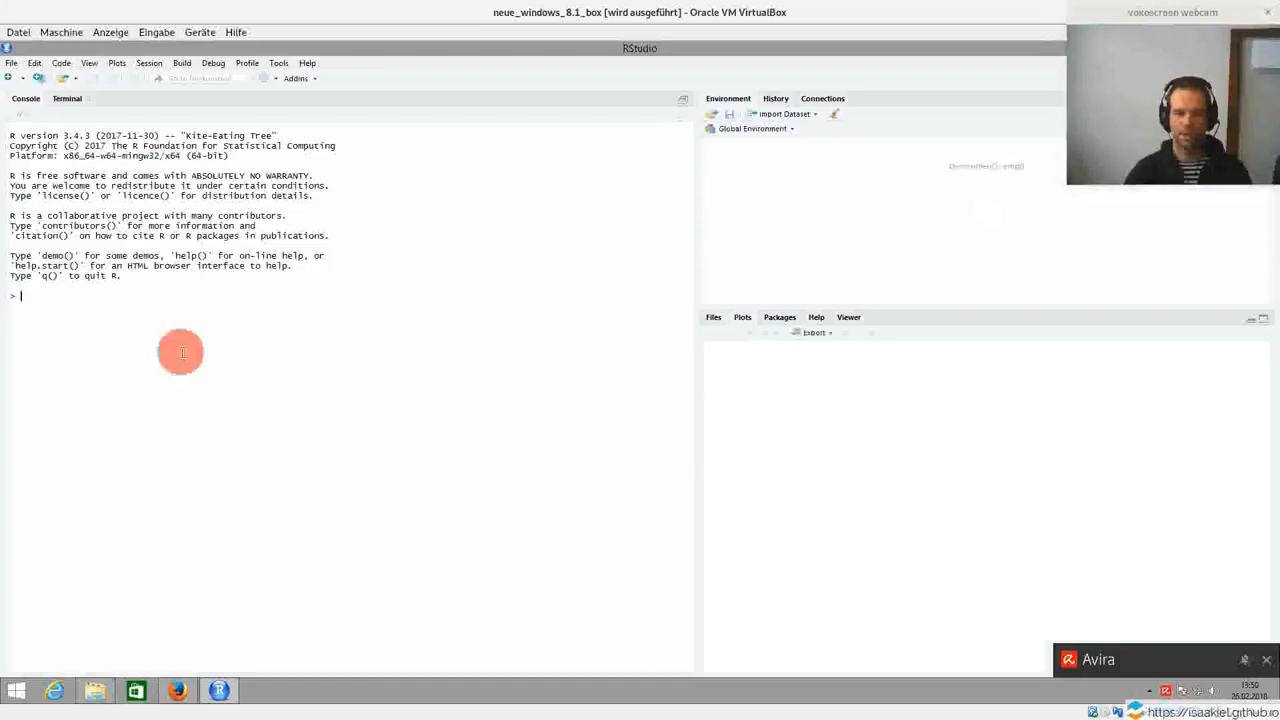
{"action": "type", "text": "3+3"}
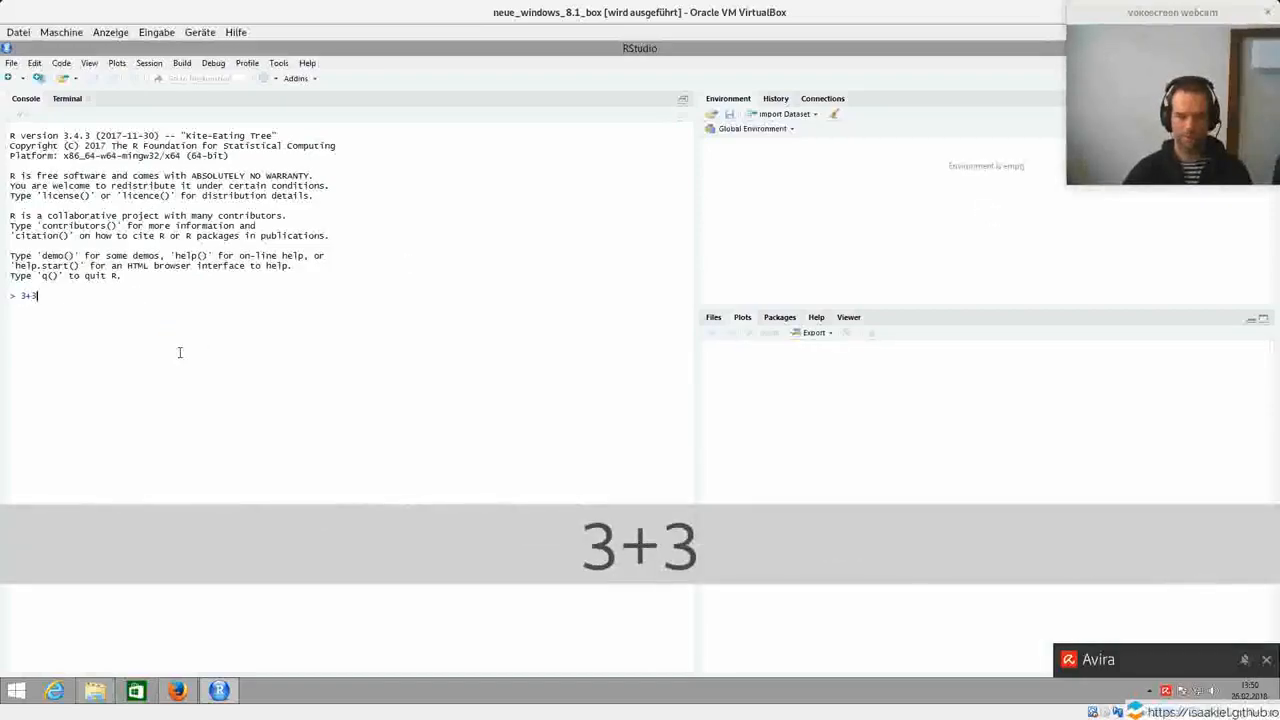
{"action": "key", "text": "Return"}
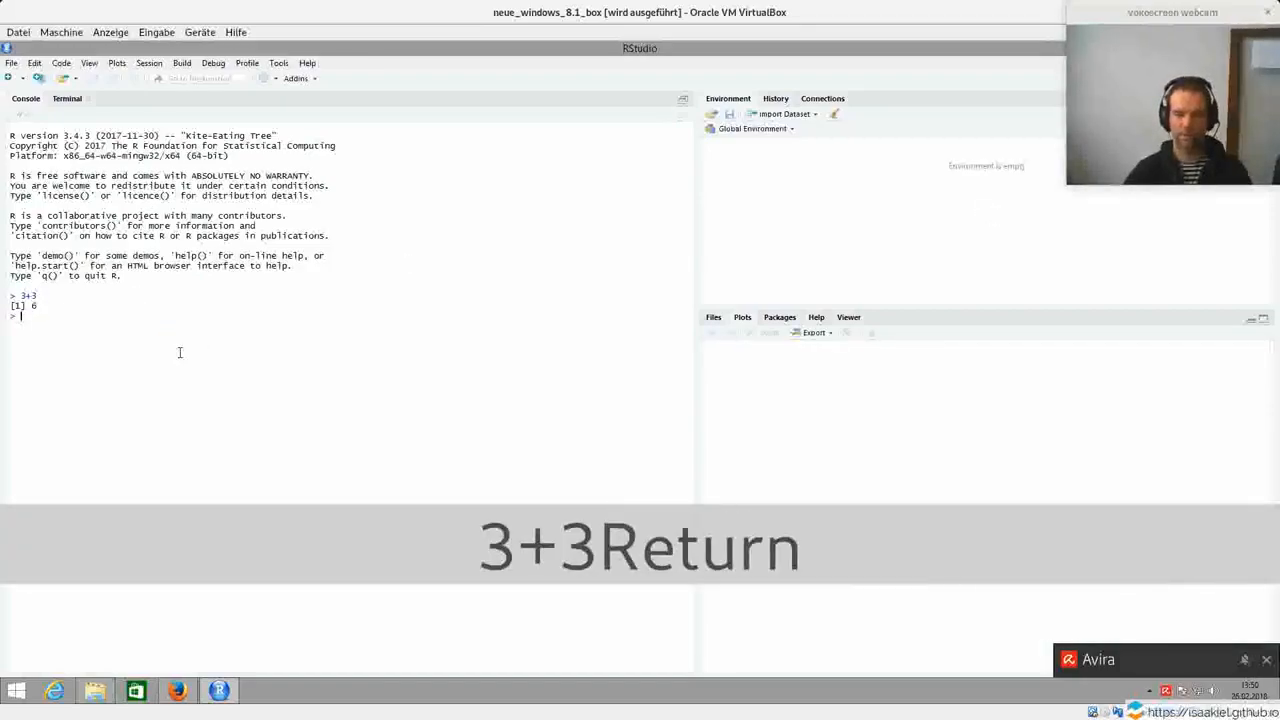
{"action": "left_click", "coordinate": [10, 79]}
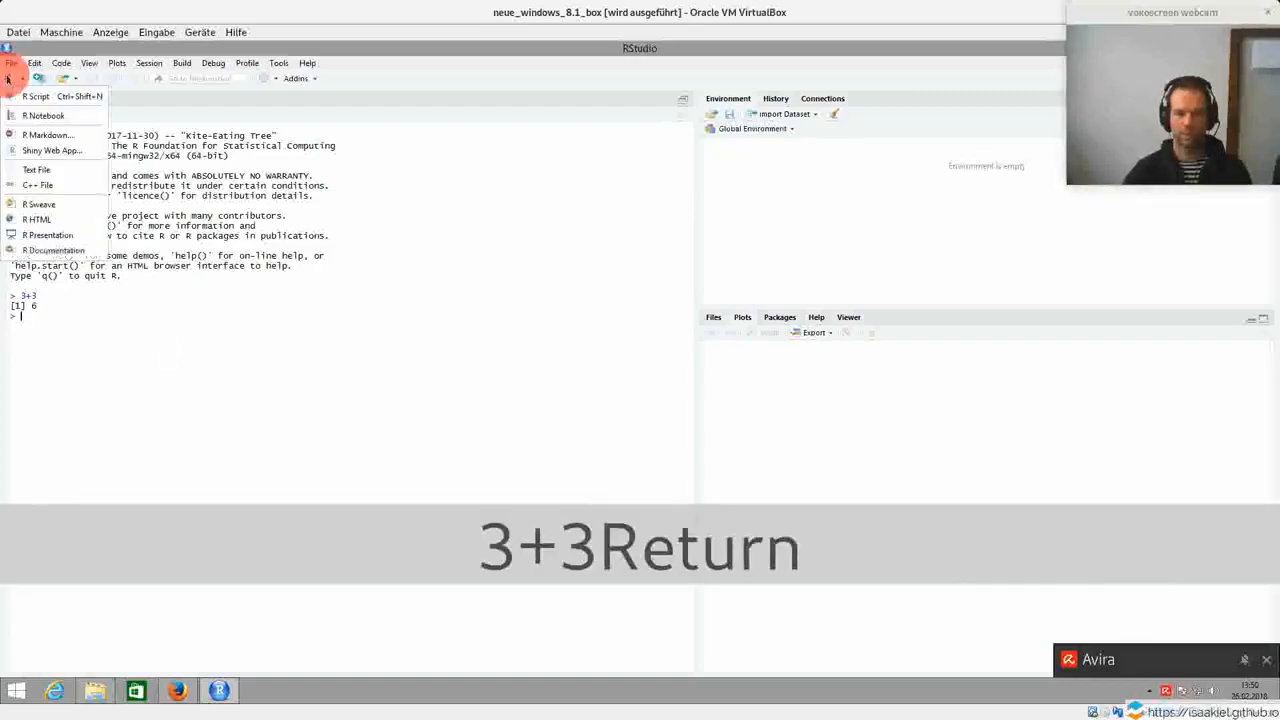
{"action": "left_click", "coordinate": [35, 99]}
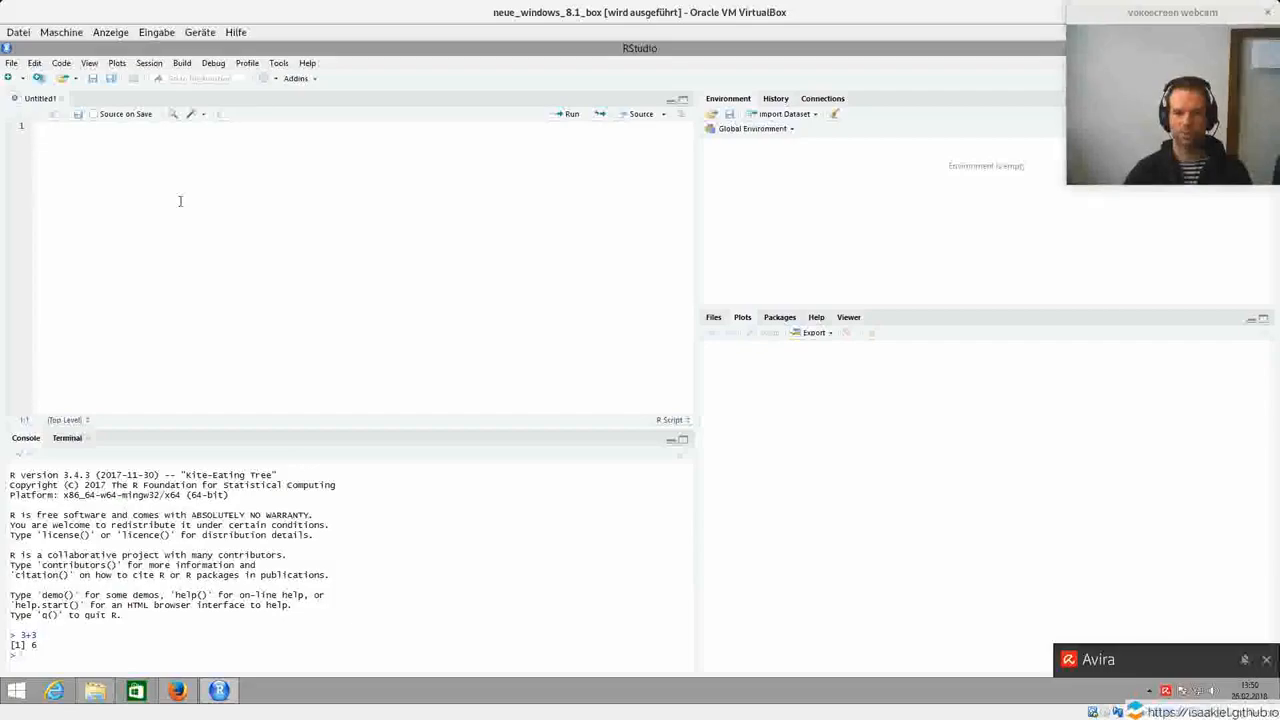
{"action": "left_click", "coordinate": [1123, 12]}
{"action": "key", "text": "alt+Tab"}
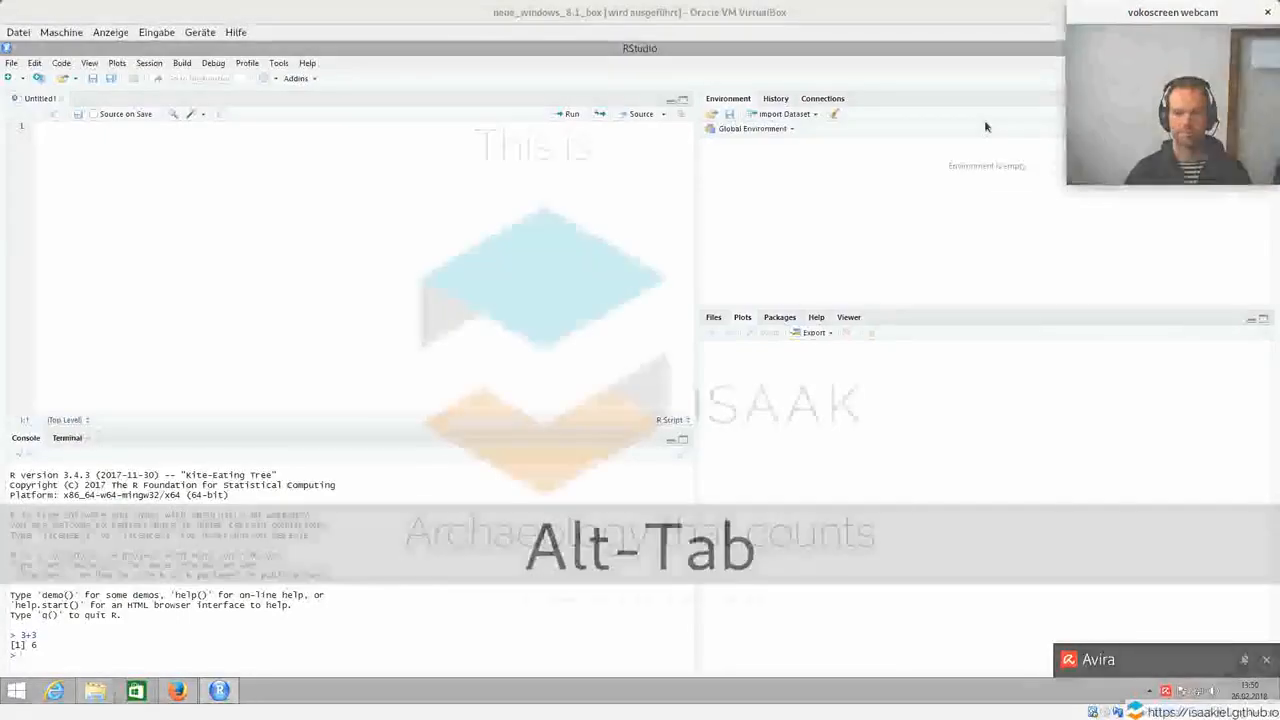